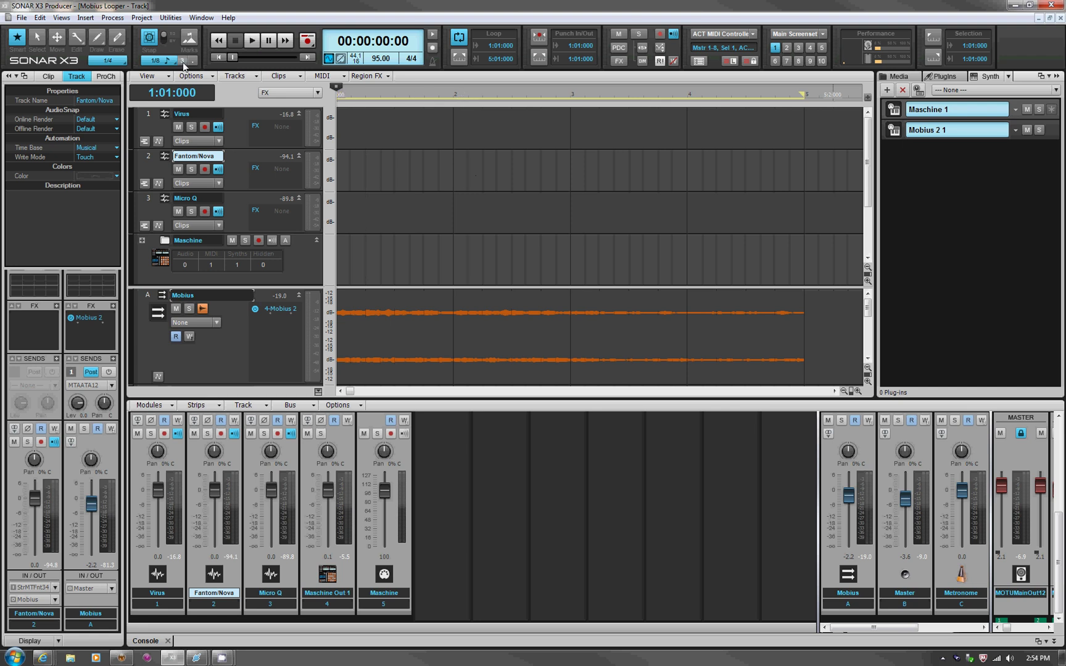
# Review the VST properties of the Mobius 2 instrument in the Cakewalk Plug-in Manager, including its synth configuration option, and close the manager
pyautogui.click(170, 17)
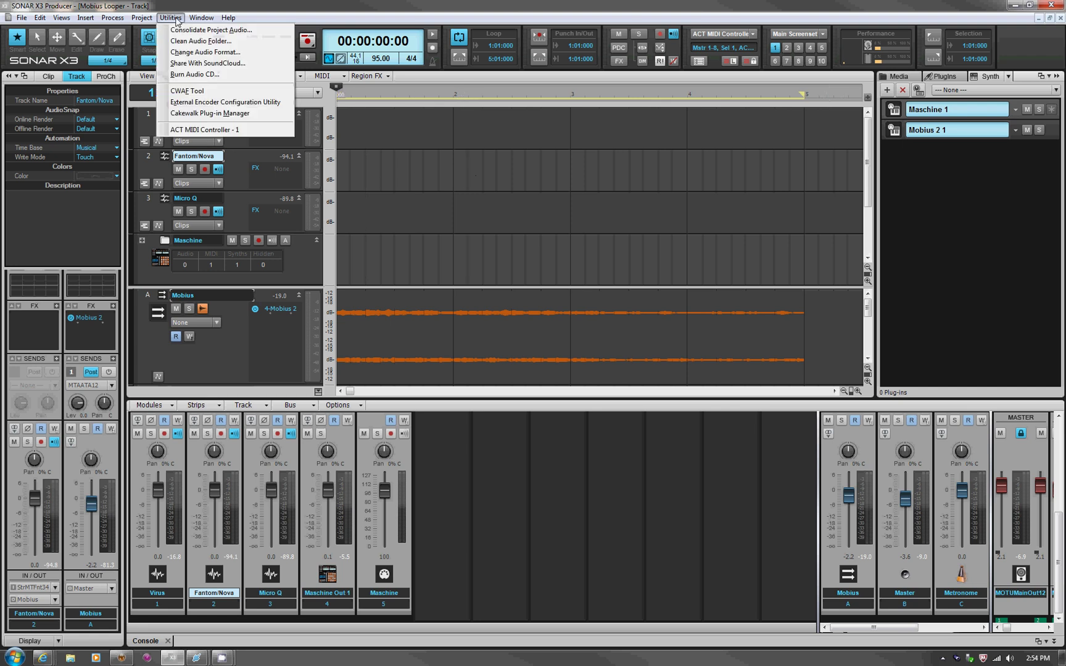
pyautogui.click(210, 113)
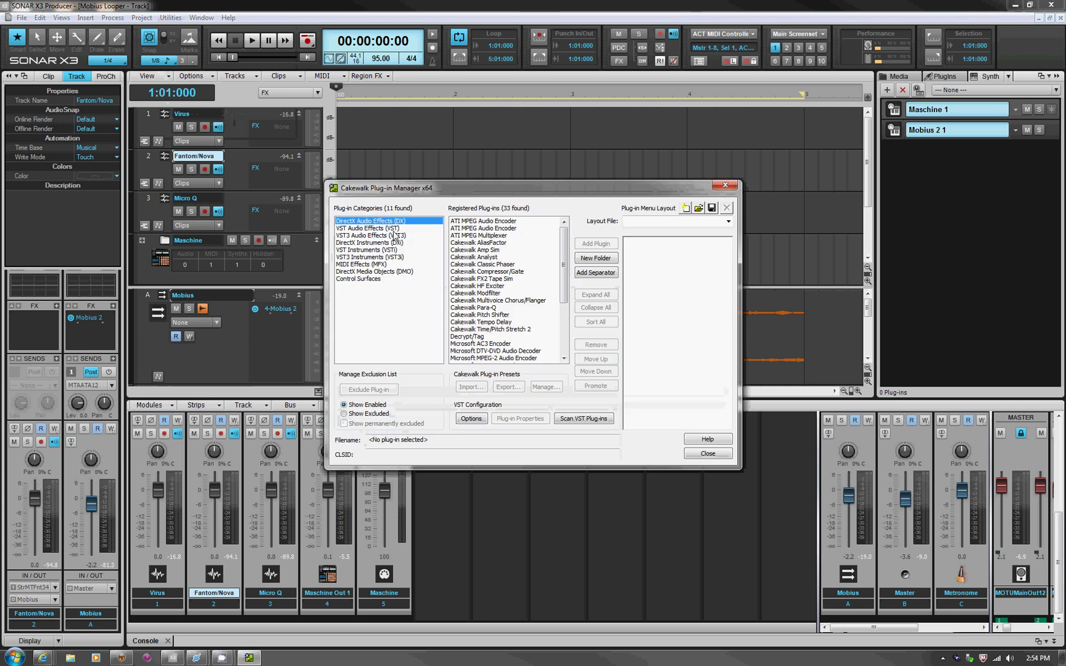
pyautogui.click(375, 250)
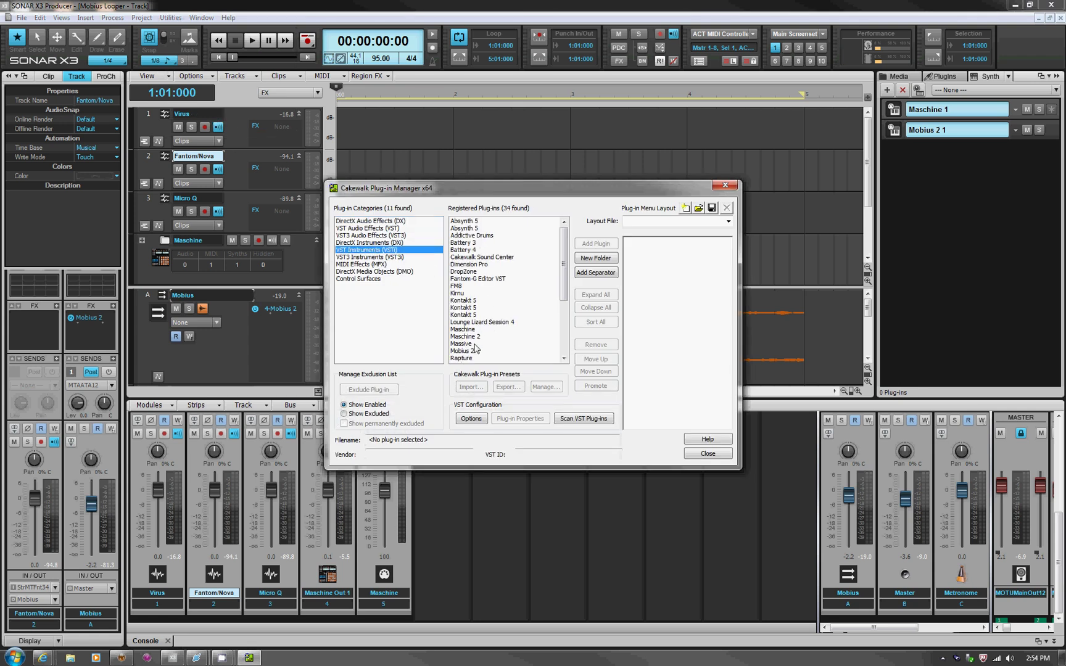
pyautogui.click(474, 351)
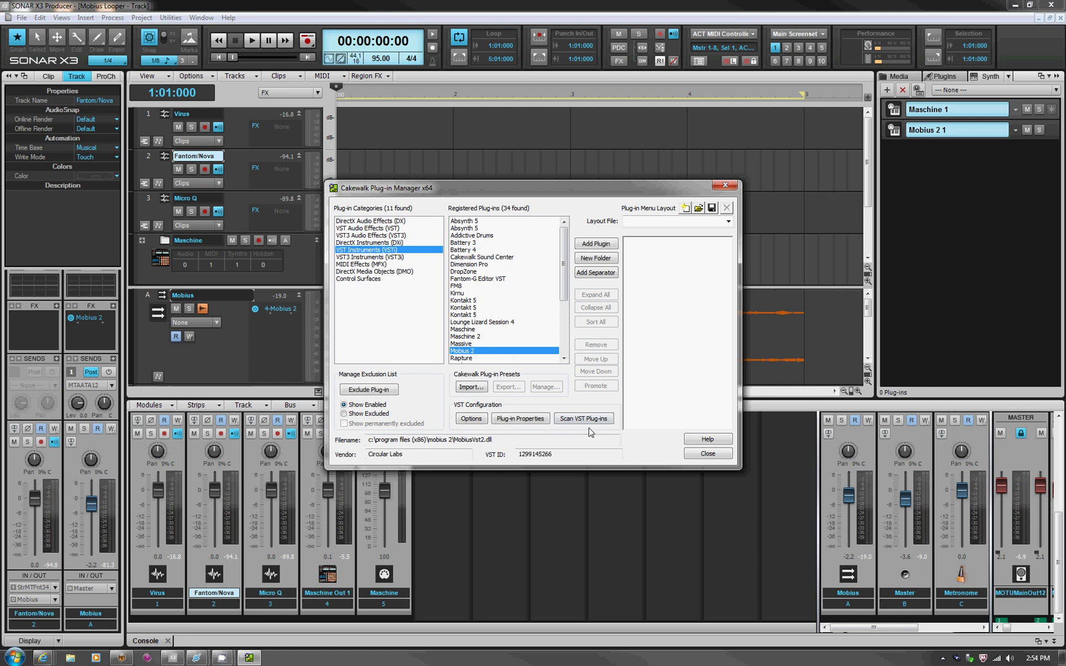
pyautogui.click(532, 419)
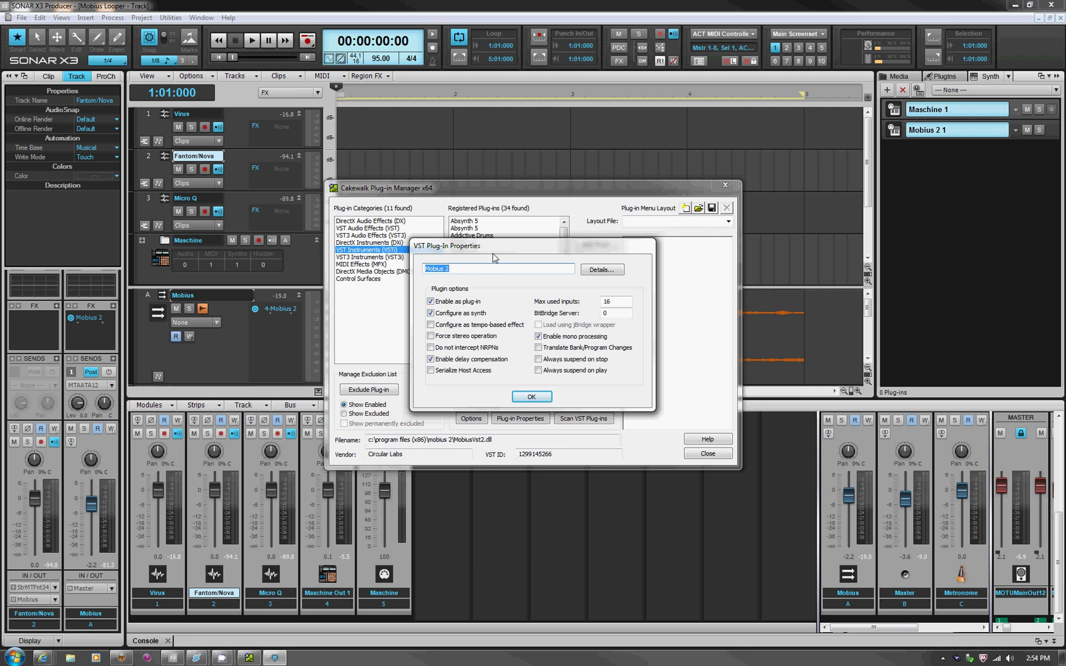
pyautogui.moveTo(491, 248); pyautogui.dragTo(693, 197)
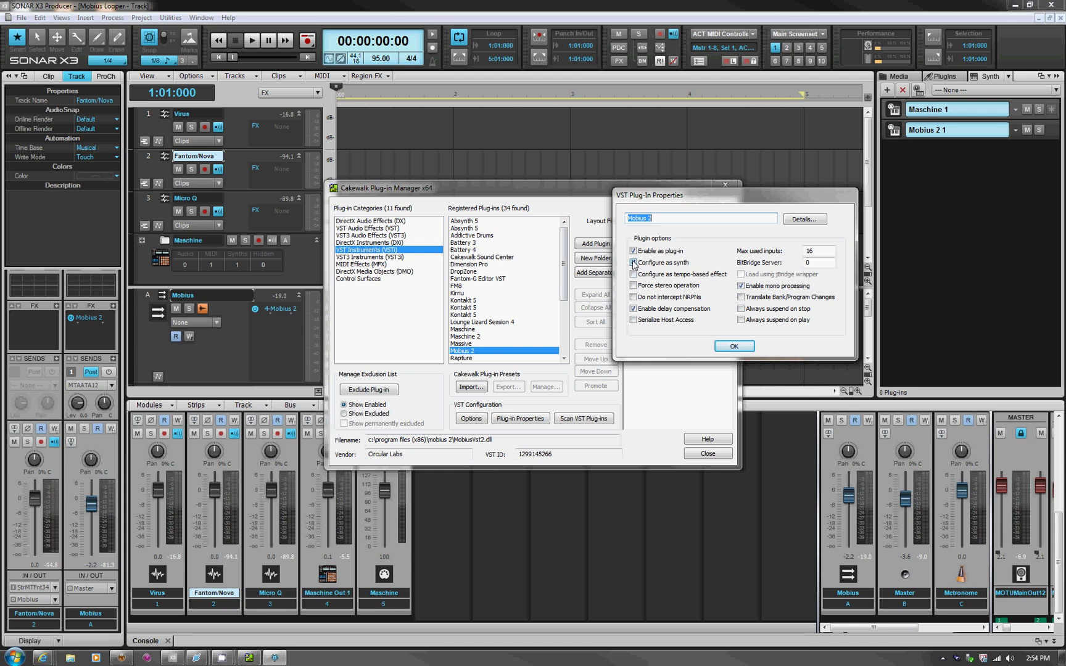
pyautogui.click(734, 346)
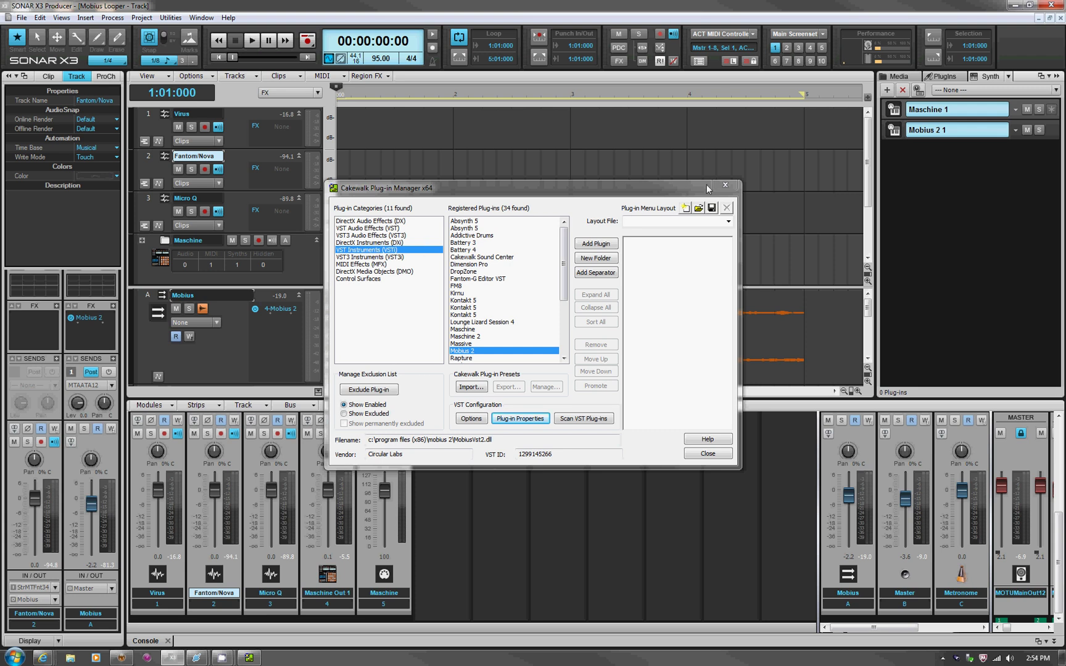
pyautogui.click(725, 186)
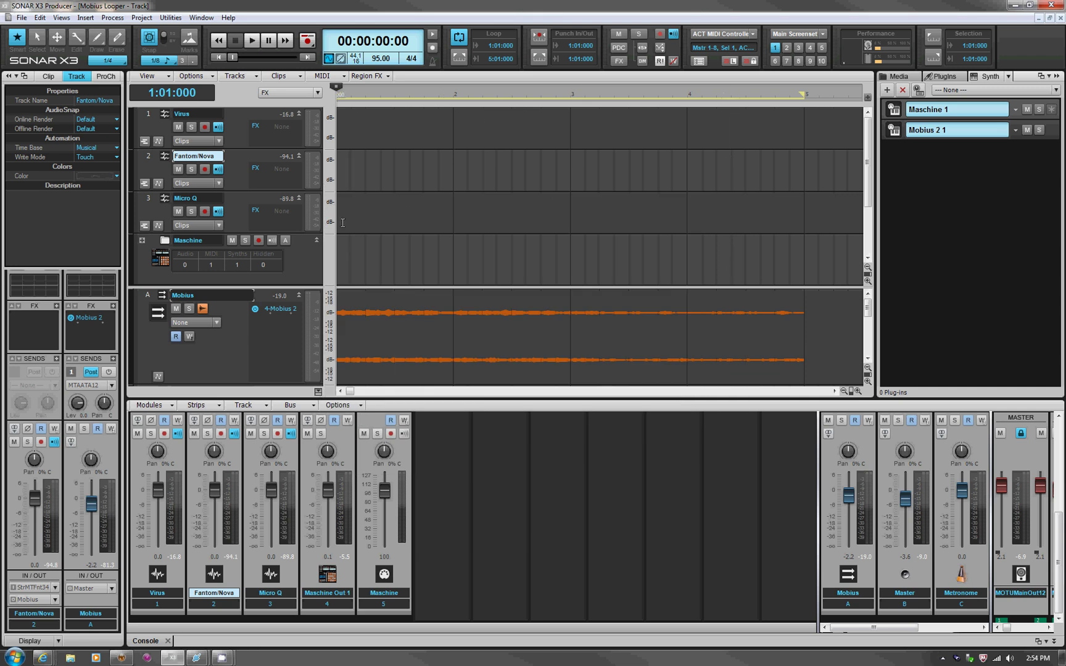
# Display the I/O track controls and temporarily enlarge the Virus track to check its input and output routing
pyautogui.click(244, 136)
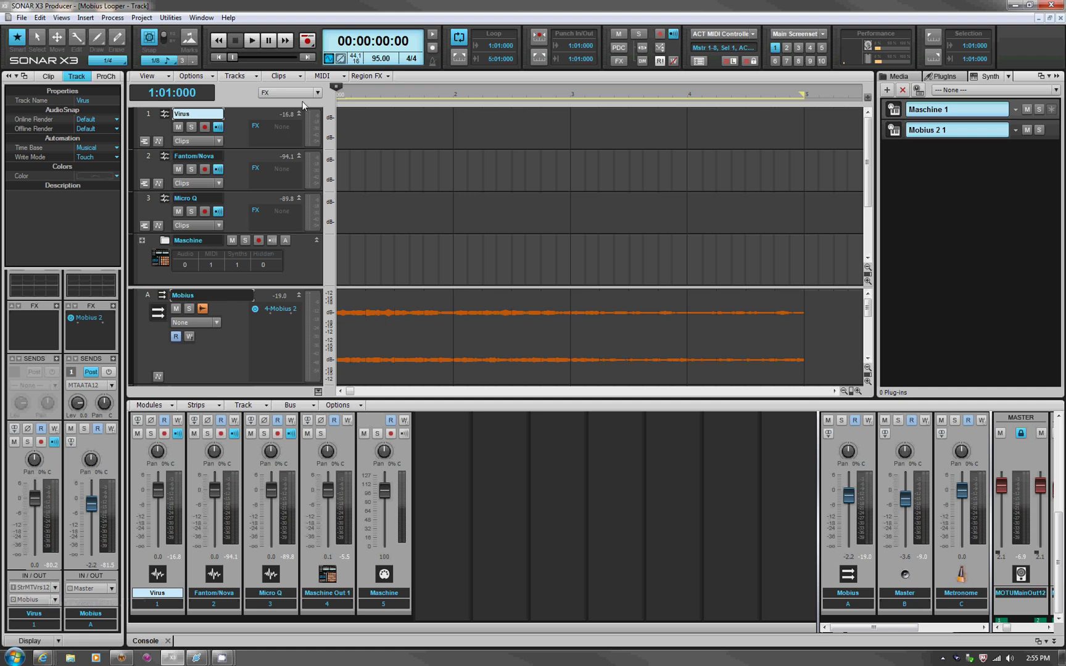
pyautogui.click(319, 93)
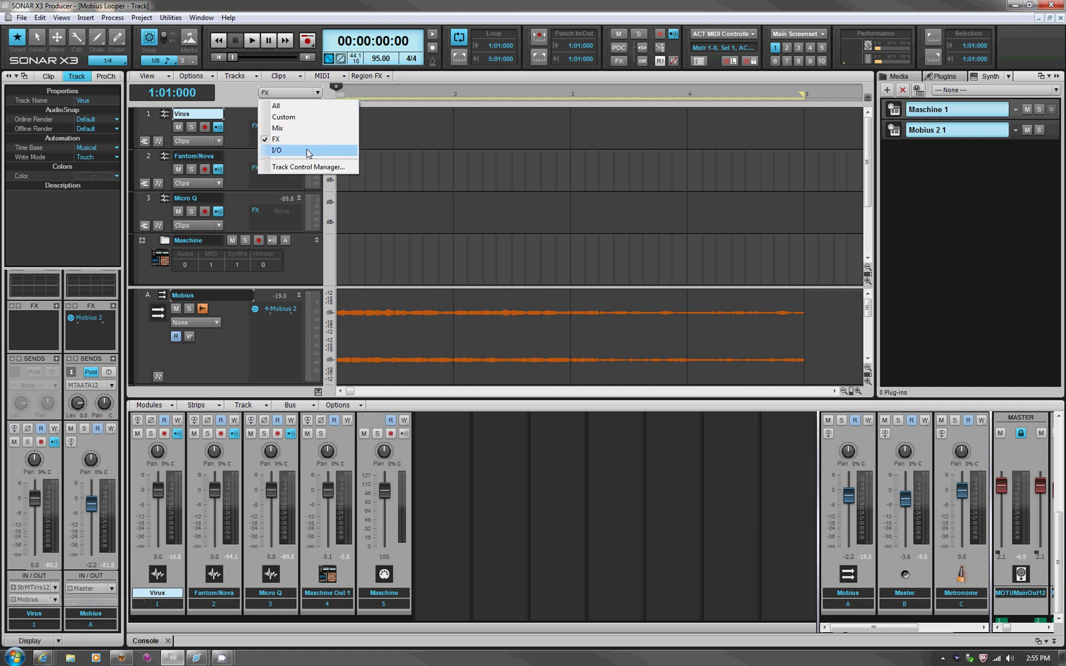
pyautogui.click(276, 150)
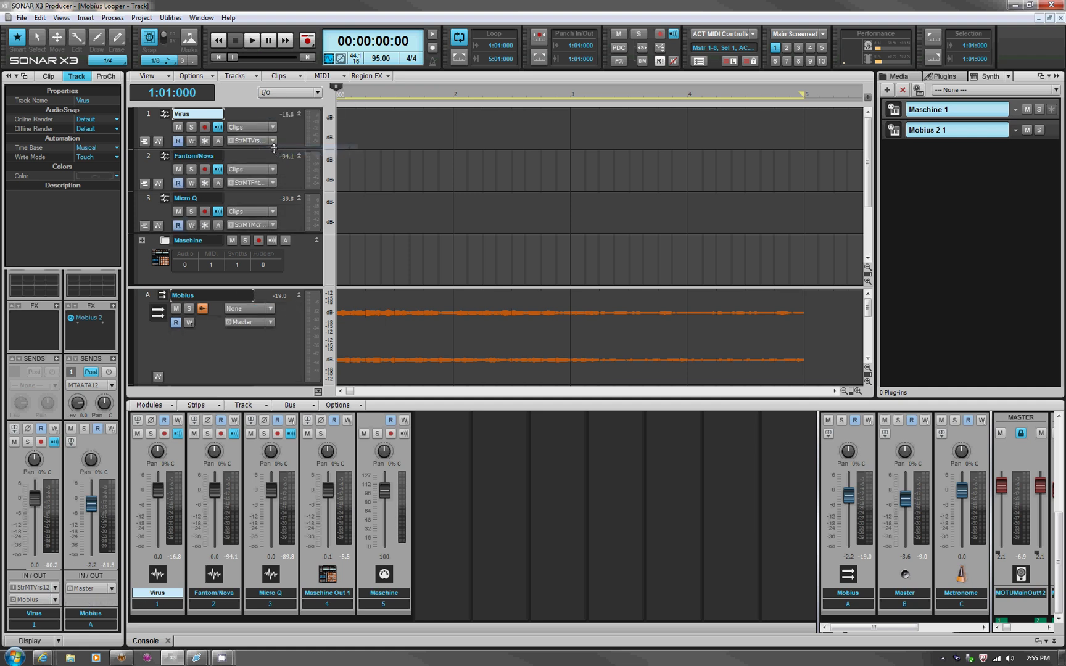
pyautogui.moveTo(274, 148); pyautogui.dragTo(274, 165)
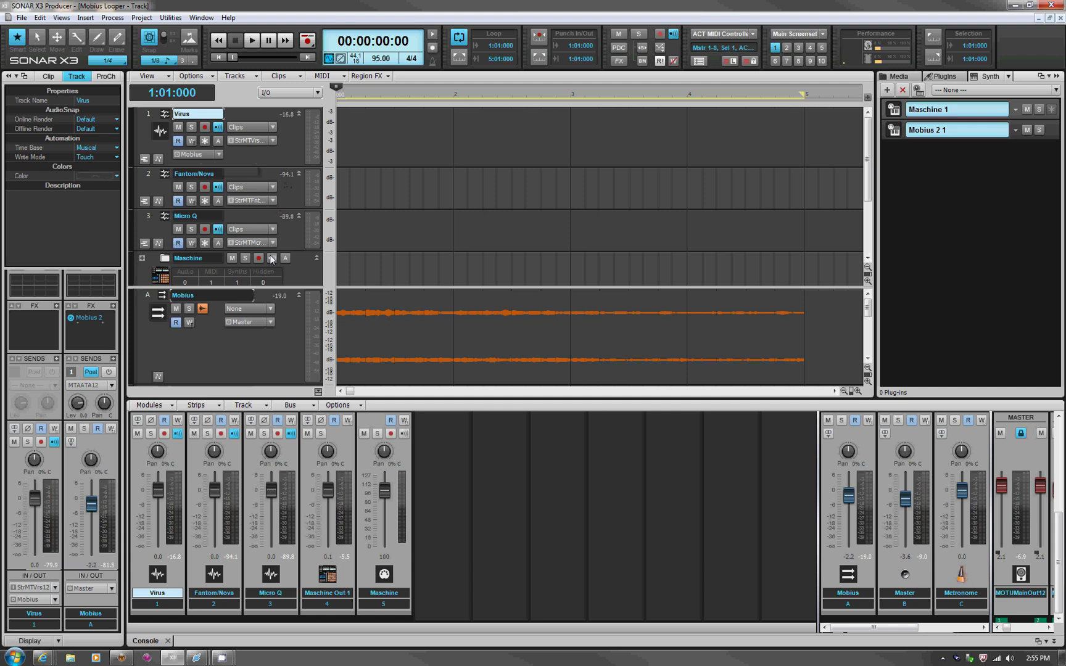
pyautogui.moveTo(279, 166); pyautogui.dragTo(277, 151)
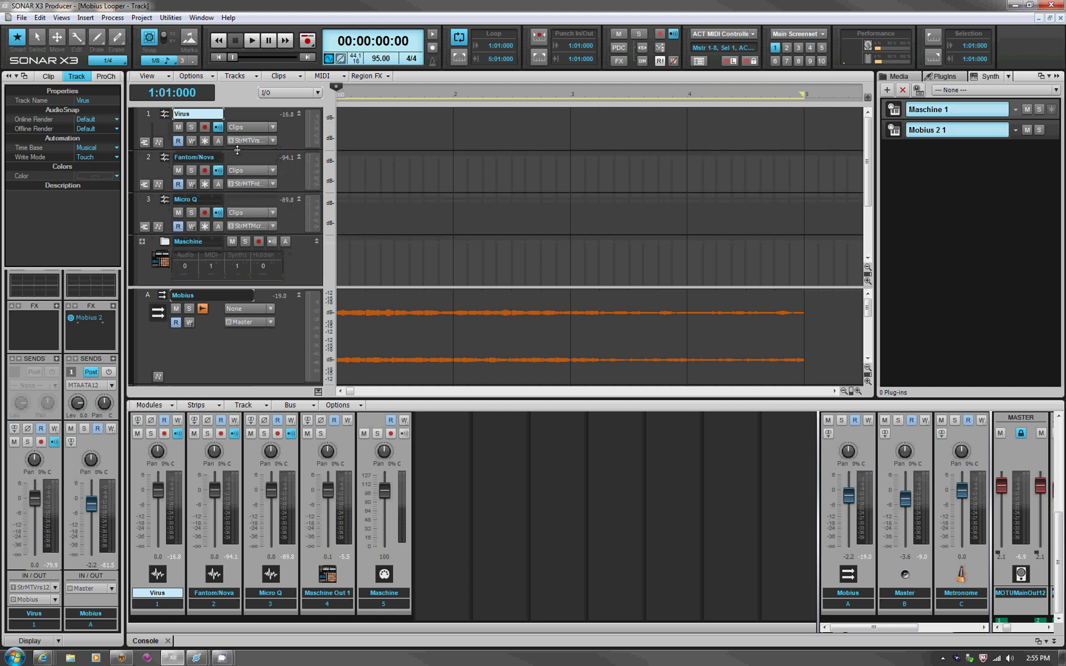
pyautogui.click(179, 128)
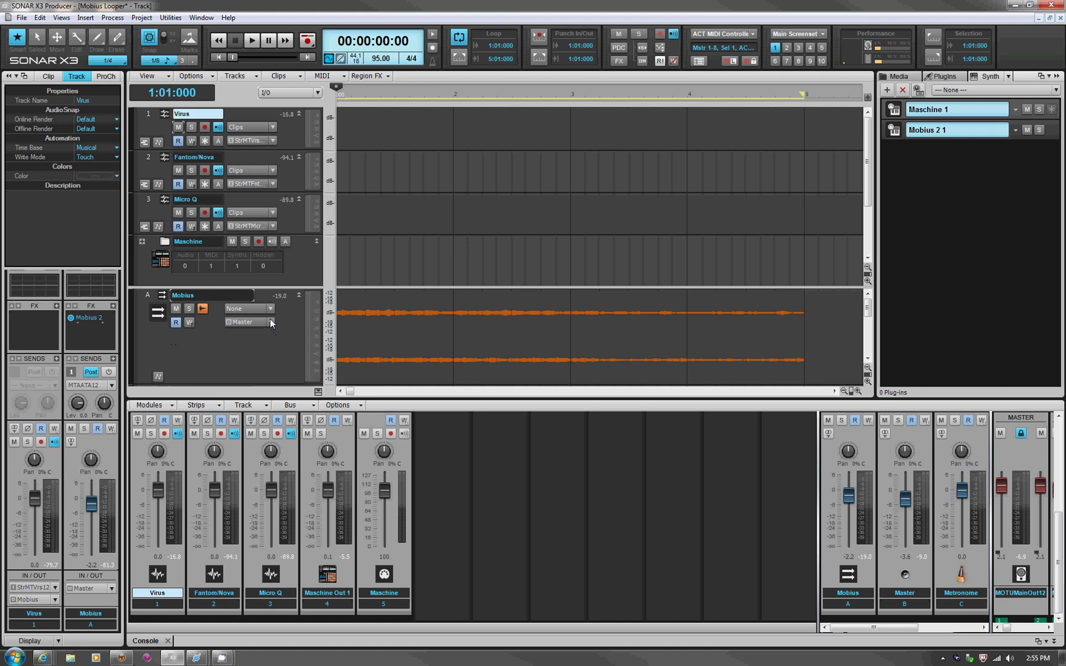
# Restore the FX track controls and view the VST2 soft synths available for the Mobius bus's FX bin, without adding any
pyautogui.click(317, 93)
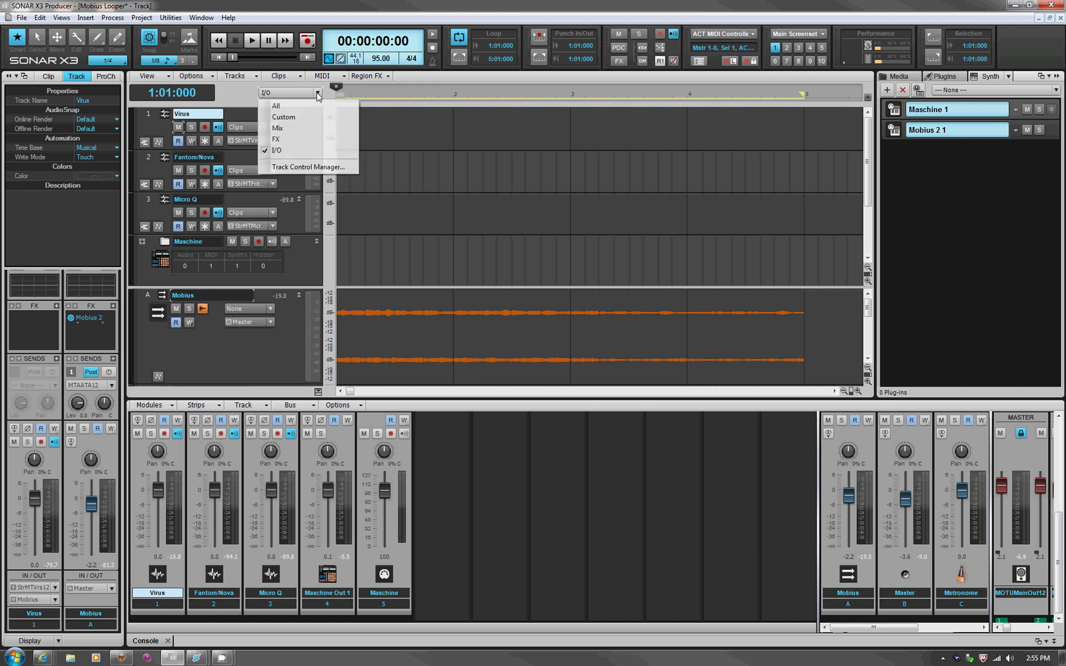
pyautogui.click(307, 139)
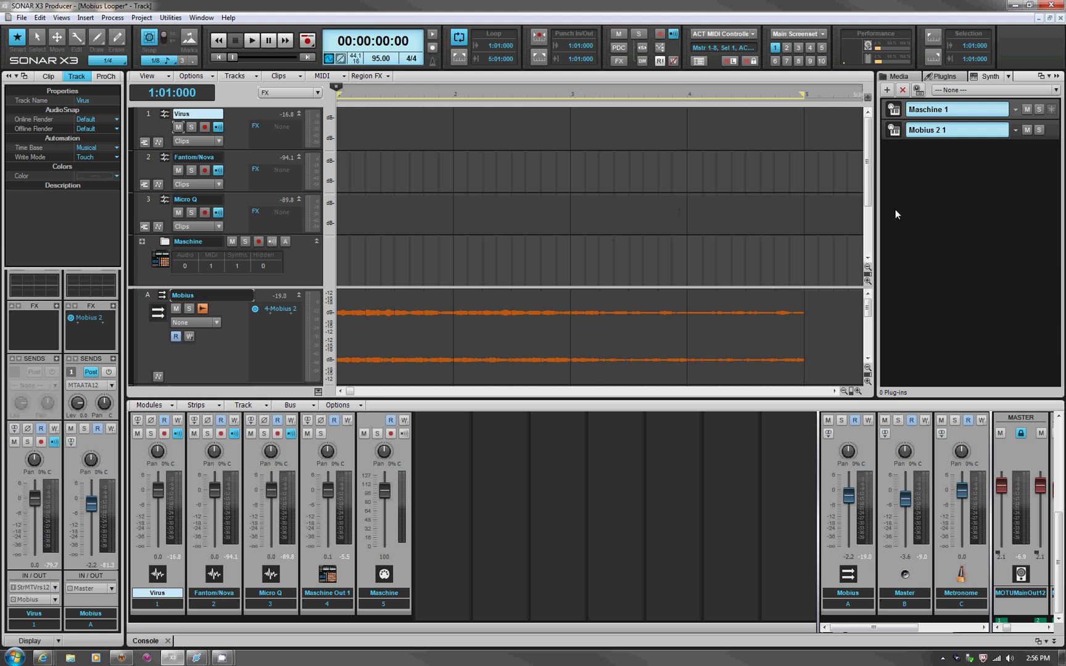
pyautogui.click(245, 328)
pyautogui.rightClick(276, 336)
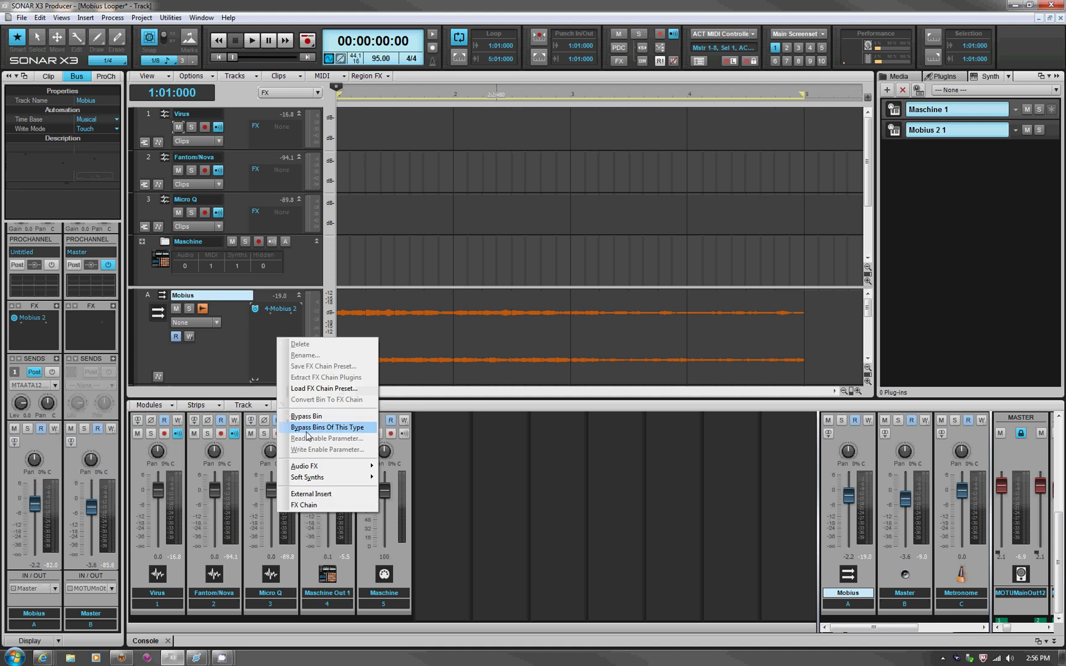
pyautogui.moveTo(320, 478)
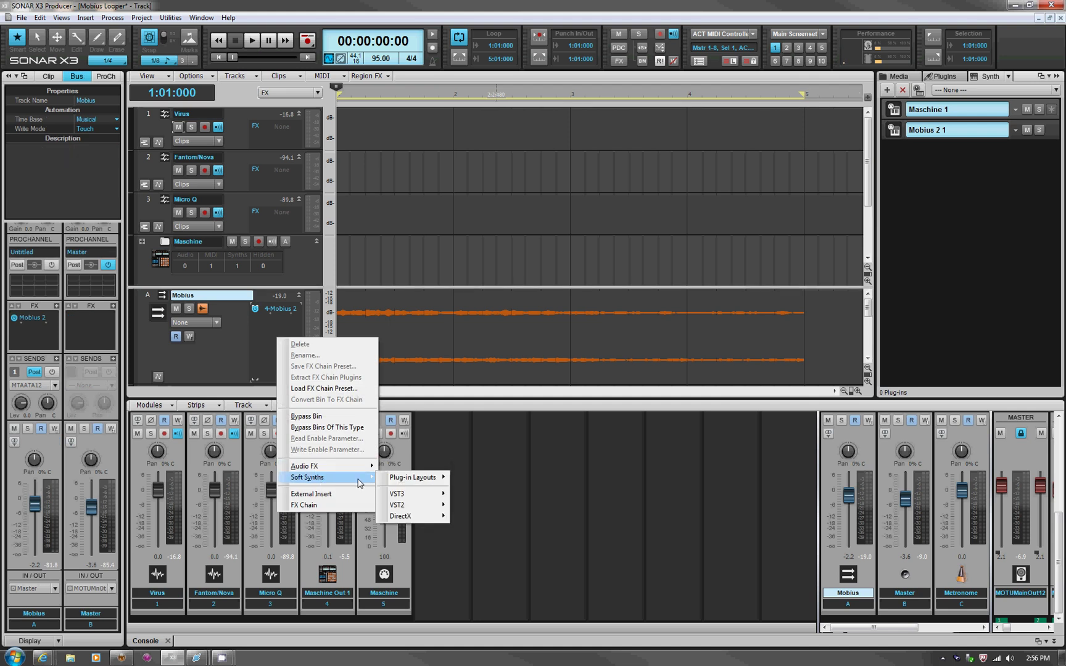
pyautogui.moveTo(395, 507)
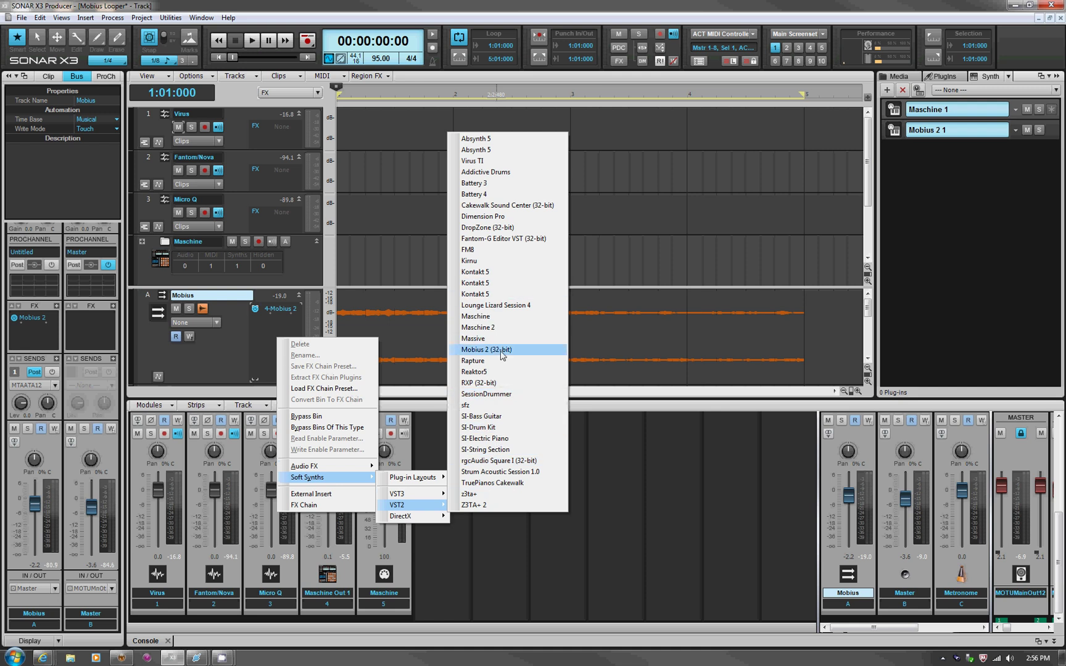
pyautogui.click(222, 360)
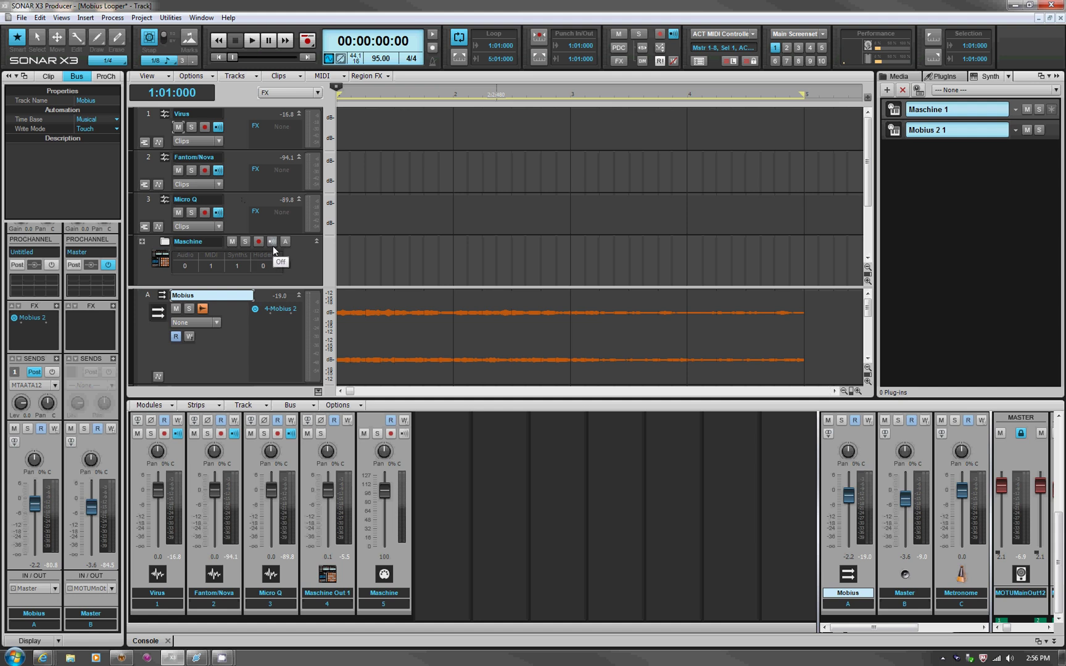
# Play the project briefly, stop it, and move the Mobius plug-in window fully into view over the track area
pyautogui.click(252, 41)
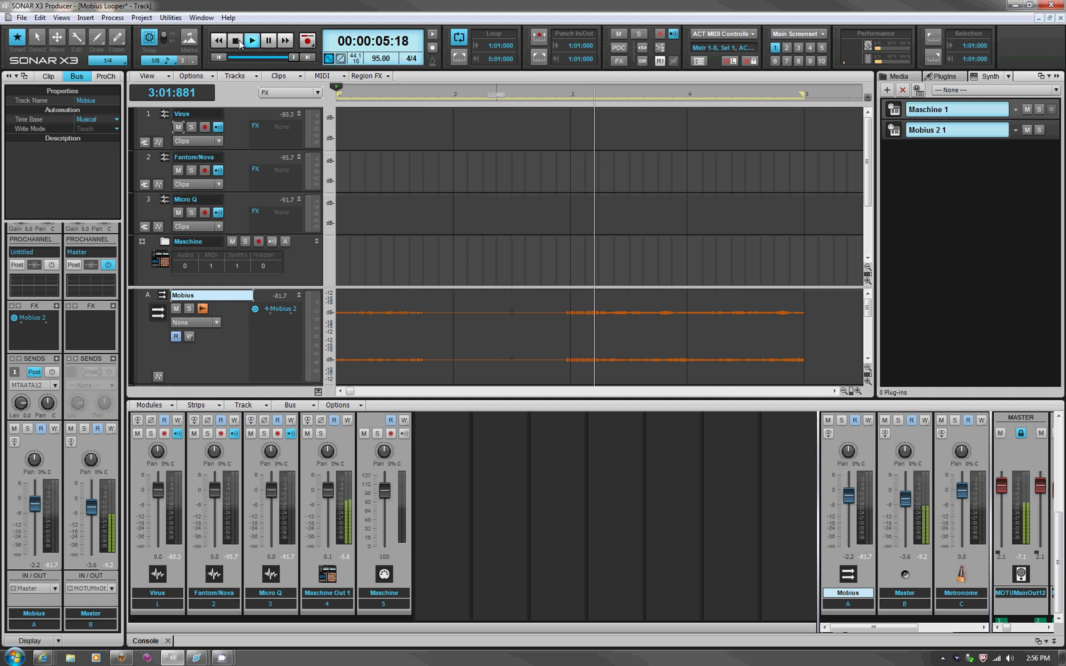
pyautogui.click(239, 43)
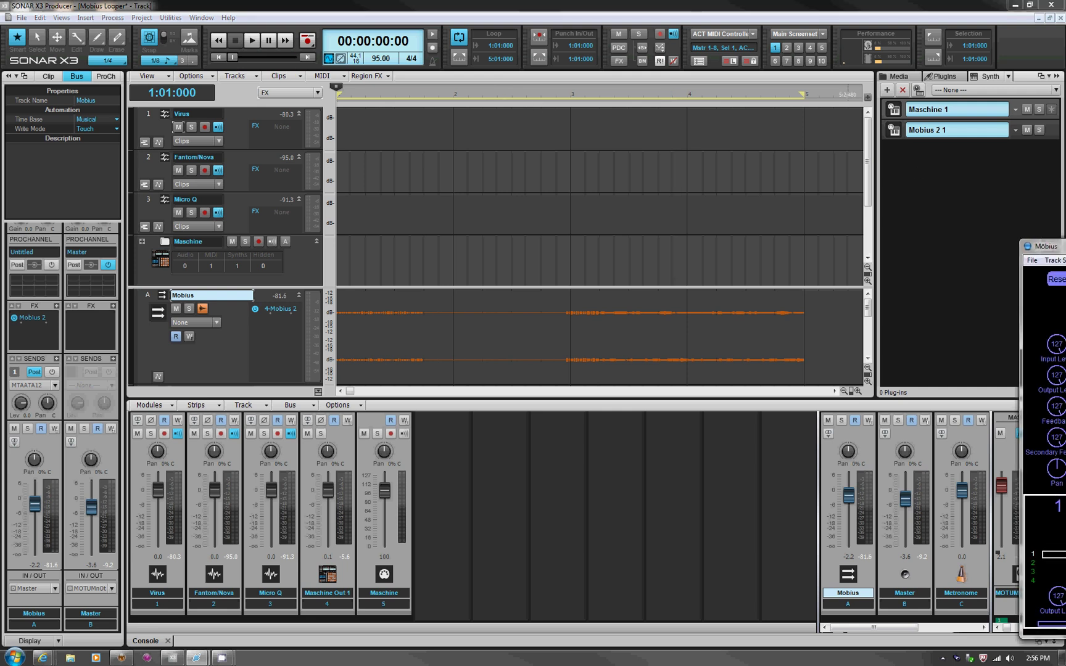
pyautogui.moveTo(1065, 230); pyautogui.dragTo(644, 205)
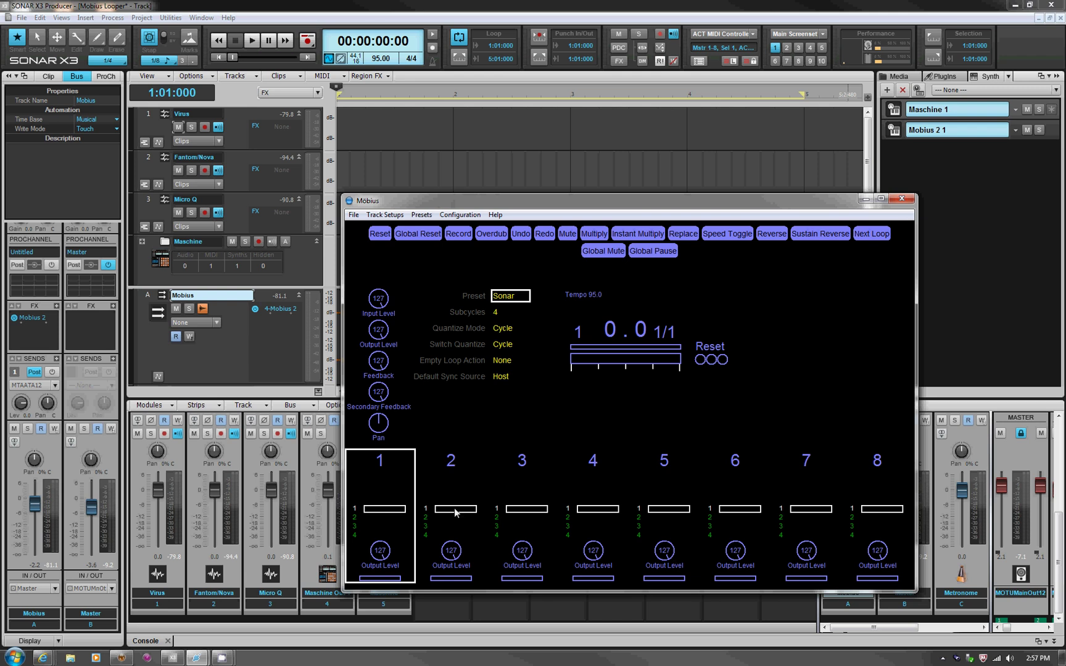
# Switch Mobius track 1 through its four loops and return to loop 1
pyautogui.click(383, 518)
pyautogui.click(383, 525)
pyautogui.click(384, 534)
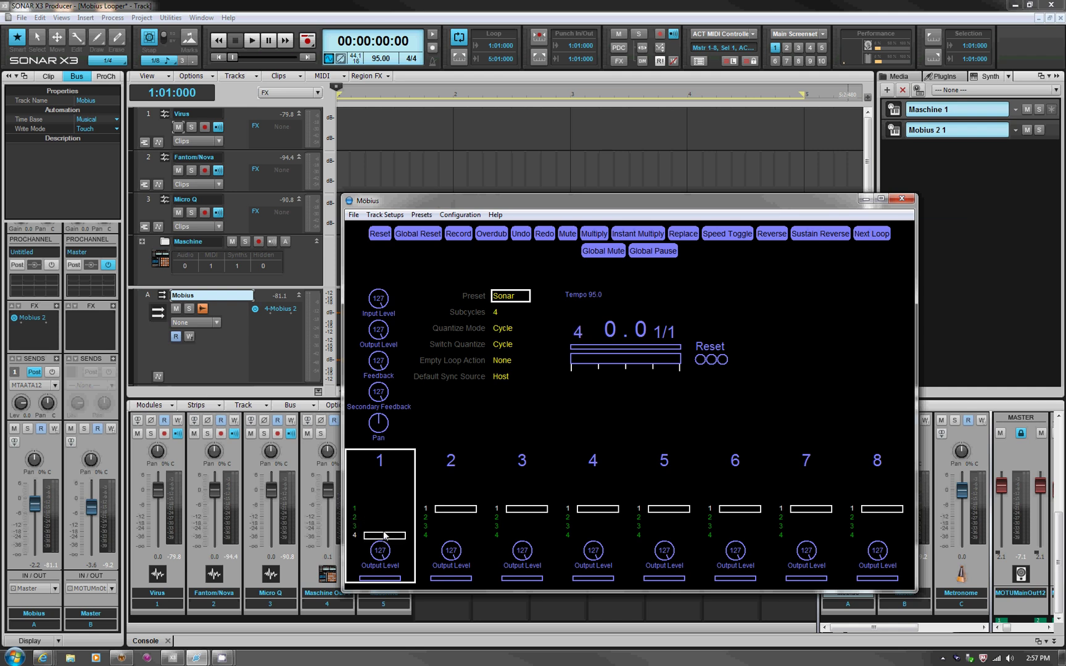
pyautogui.click(383, 518)
pyautogui.click(382, 509)
pyautogui.click(383, 519)
pyautogui.click(384, 527)
pyautogui.click(386, 521)
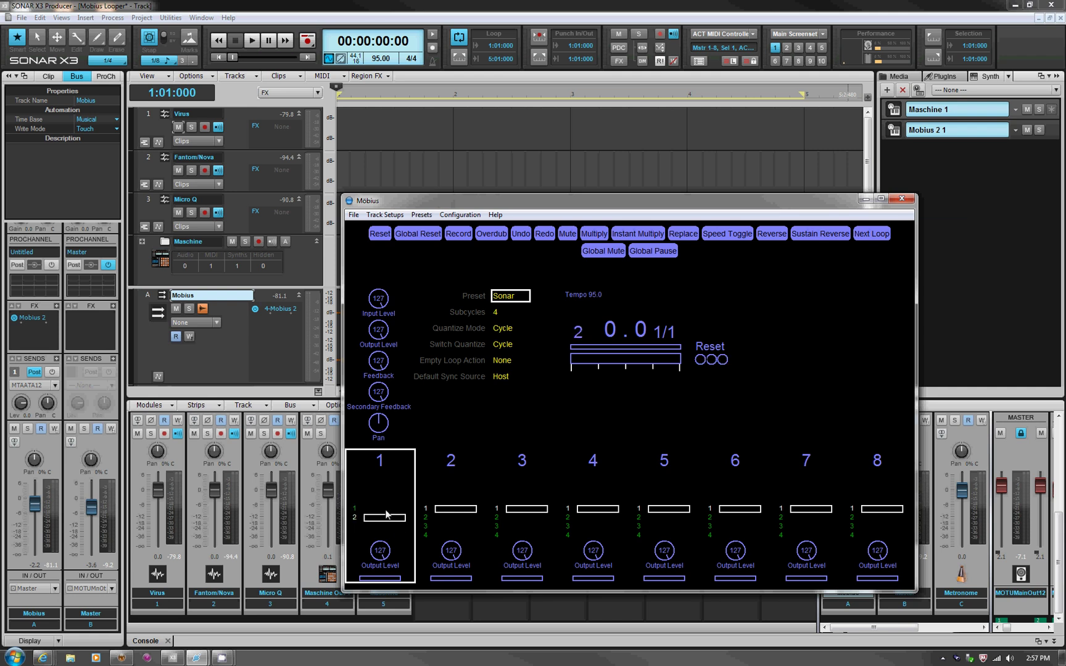
pyautogui.click(387, 511)
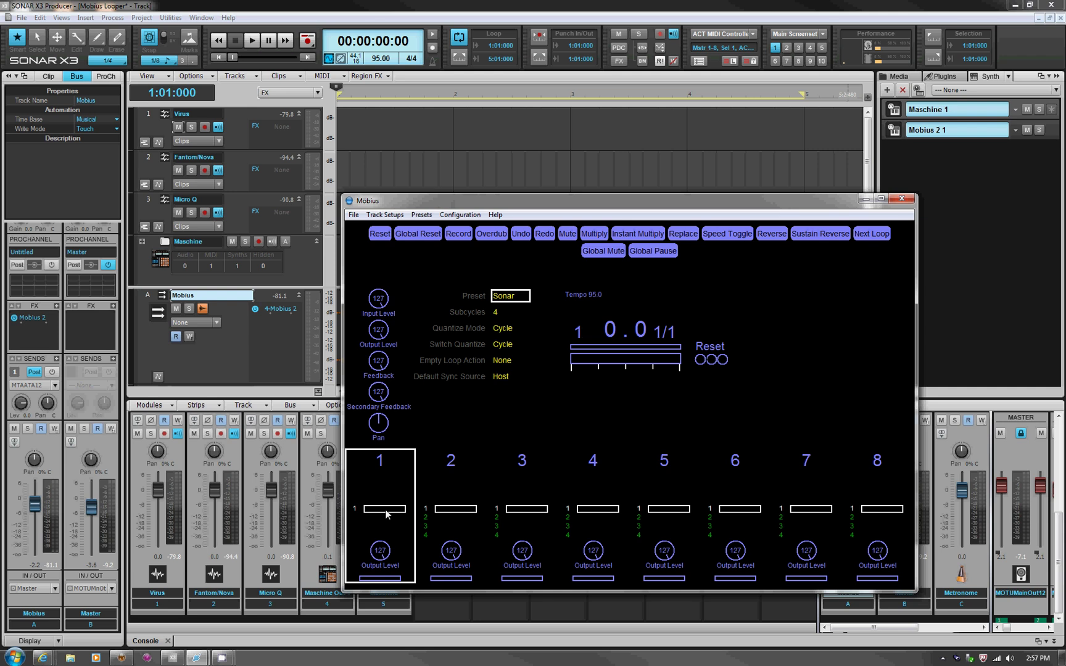
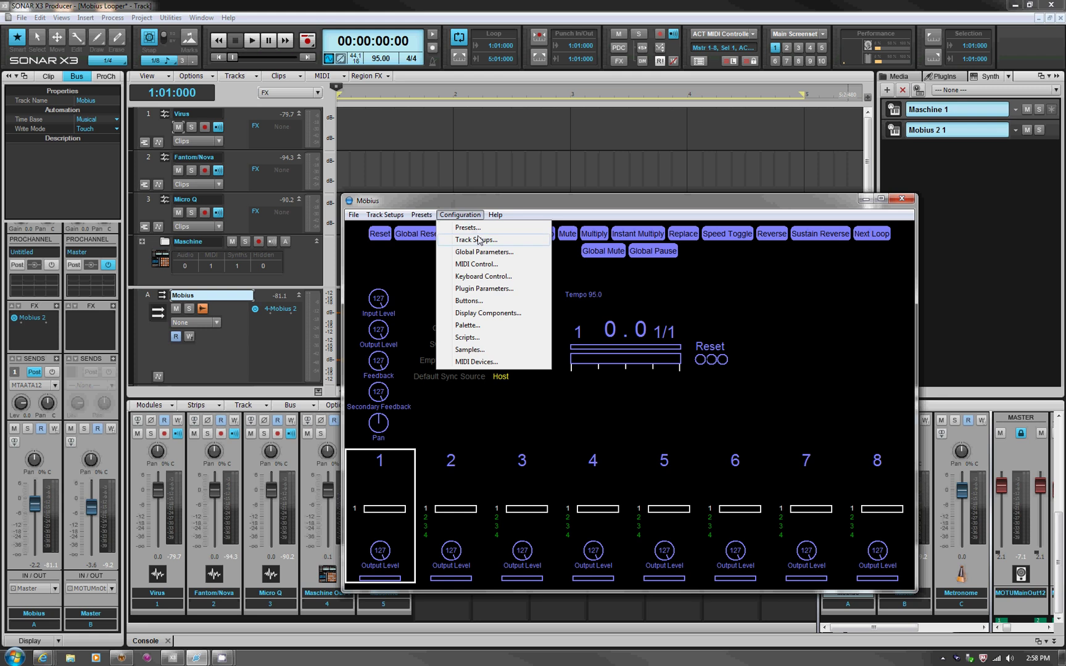
# Examine the track sync unit choices for track 1 in the Mobius Host track setup and compare the settings of the other tracks
pyautogui.click(482, 241)
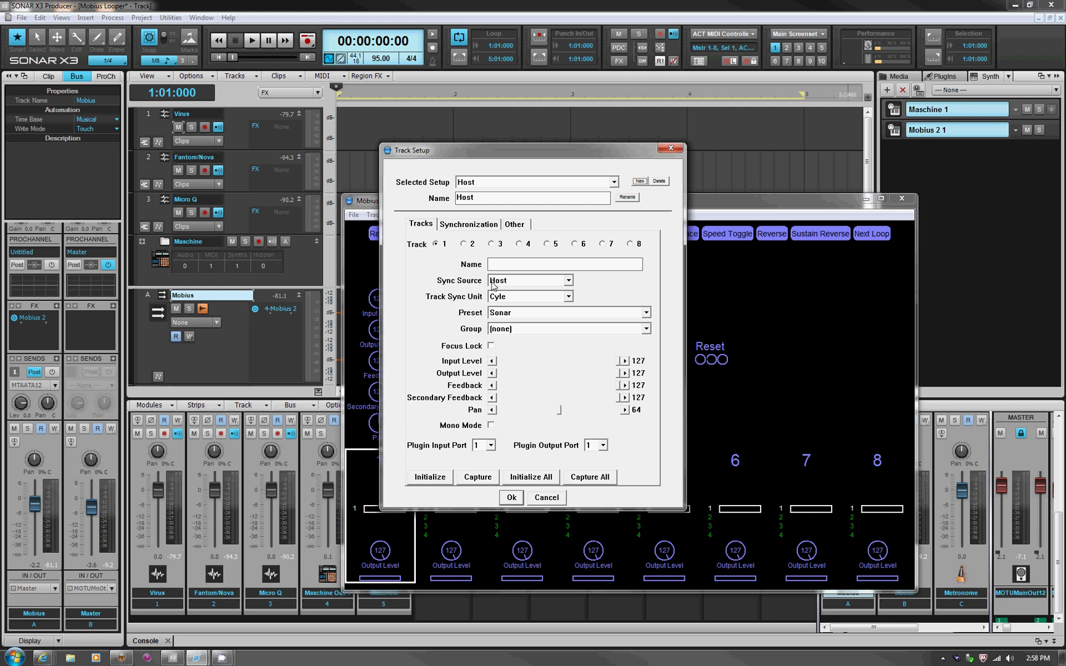
pyautogui.click(568, 297)
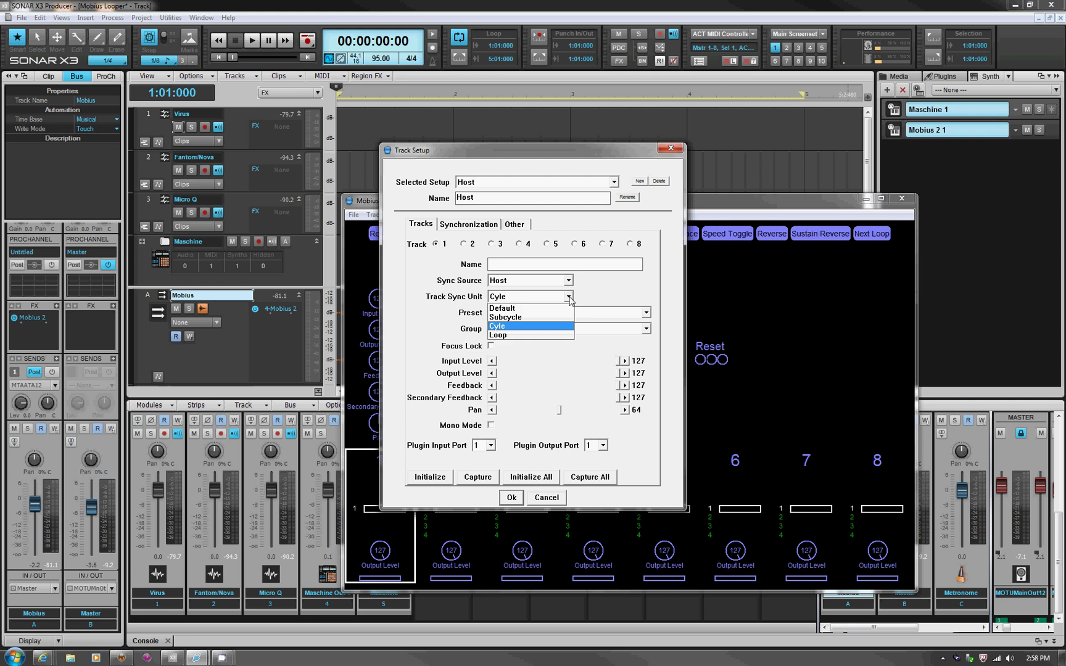
pyautogui.click(568, 298)
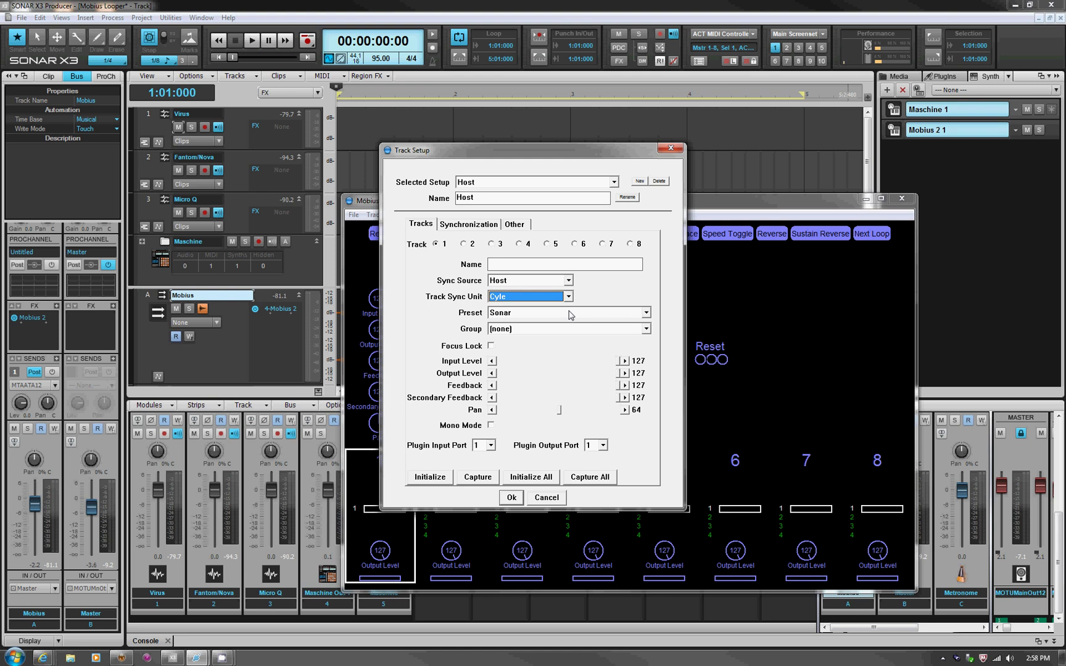
pyautogui.click(464, 244)
pyautogui.click(492, 245)
pyautogui.click(519, 245)
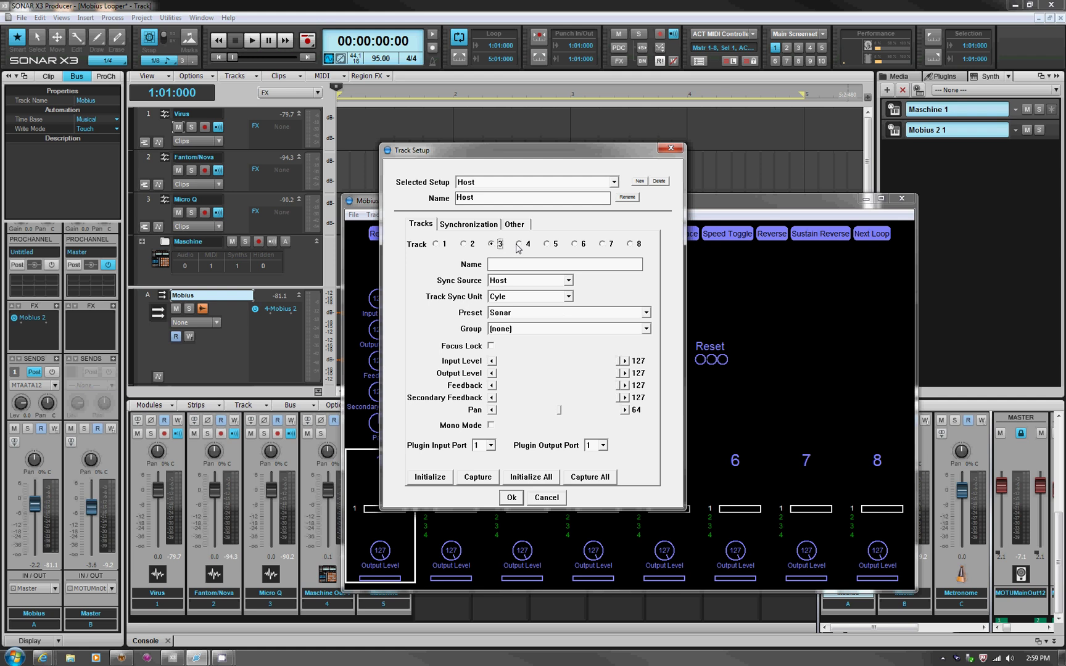
pyautogui.click(547, 246)
pyautogui.click(565, 247)
pyautogui.click(436, 245)
# Check the MIDI/Host sync unit options in the synchronization settings, keep Bar, and accept the track setup
pyautogui.click(471, 226)
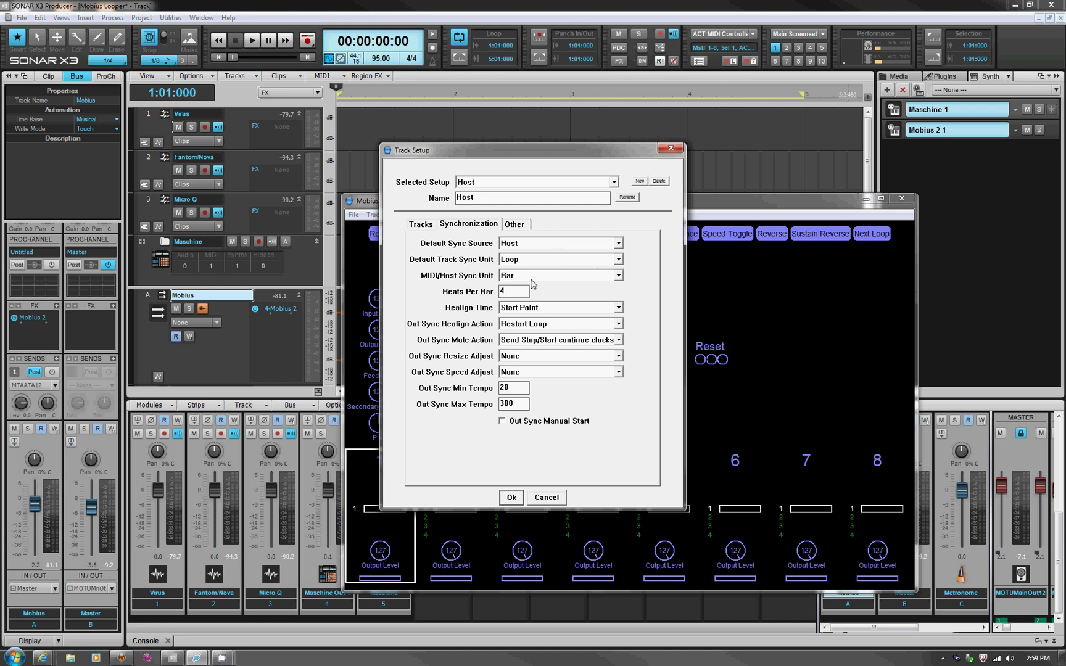
pyautogui.click(618, 276)
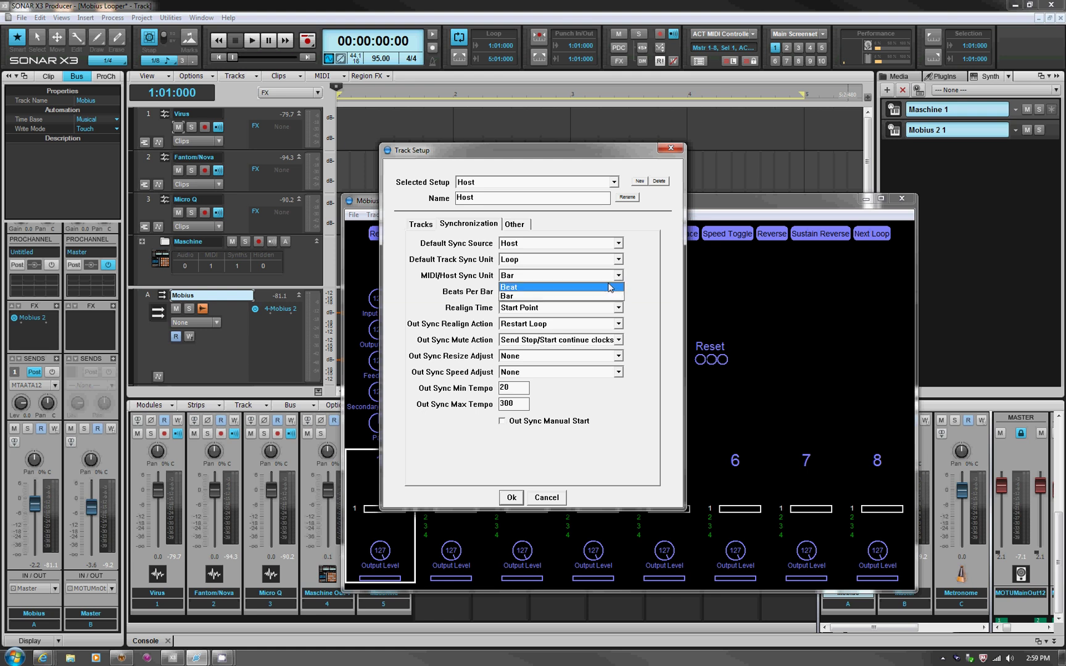
pyautogui.click(618, 277)
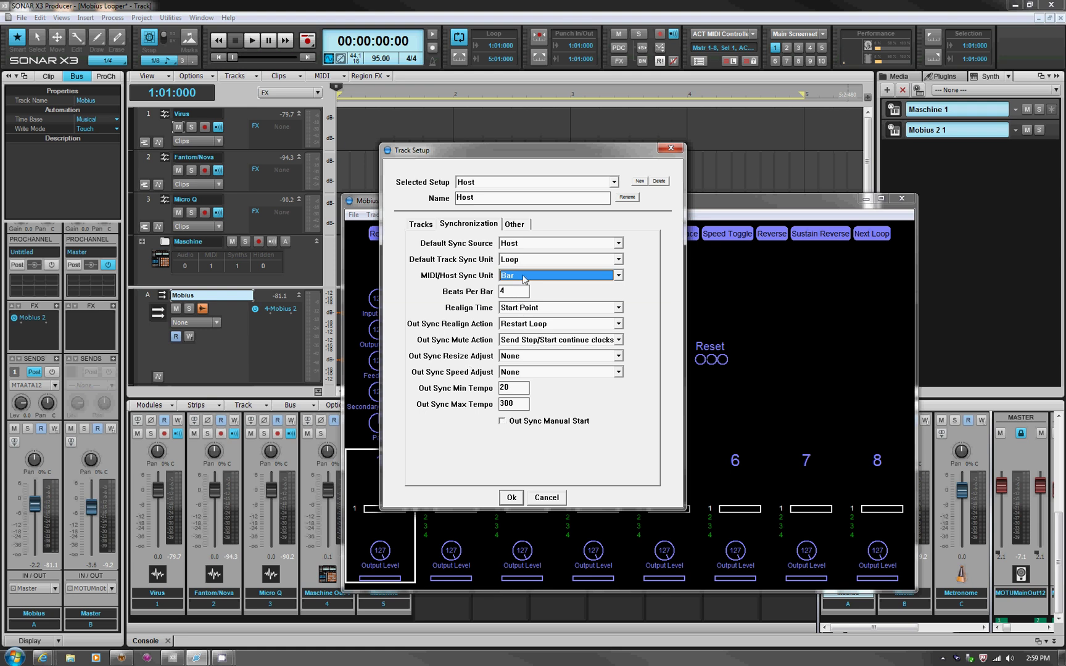
pyautogui.click(512, 500)
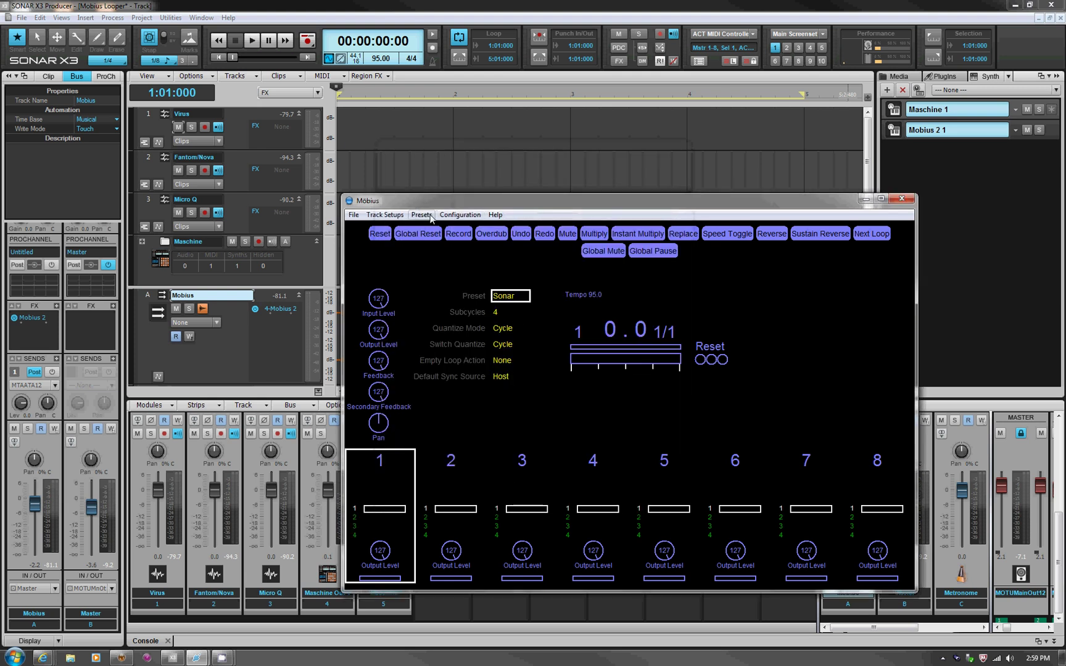
# Open the settings of the Sonar preset and check its Quantize Mode options, keeping Cycle
pyautogui.click(422, 214)
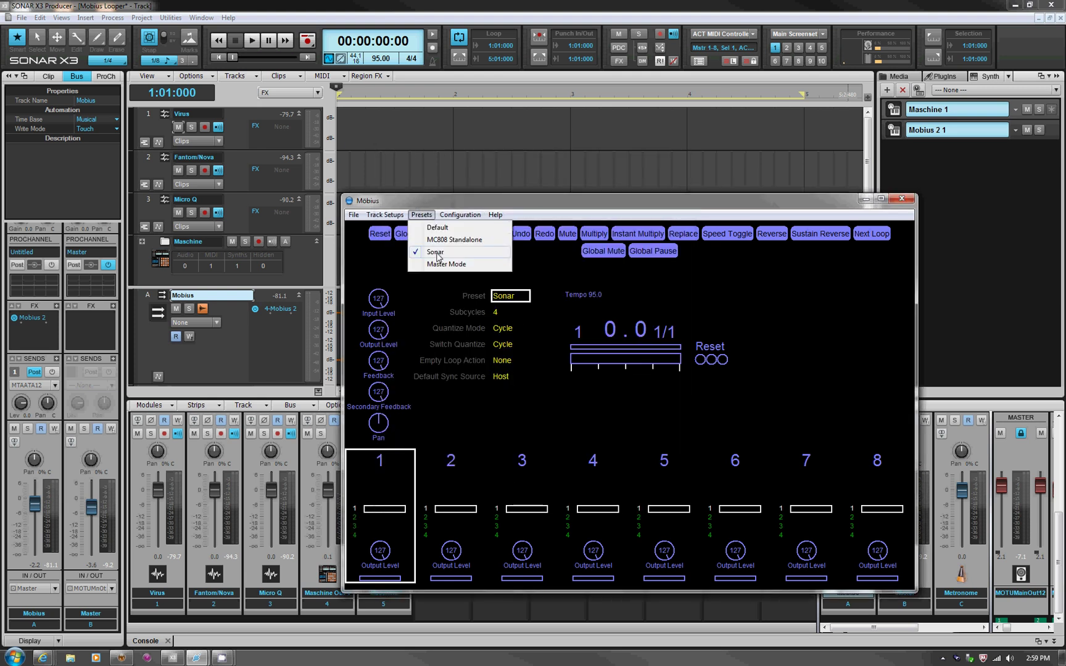
pyautogui.click(465, 226)
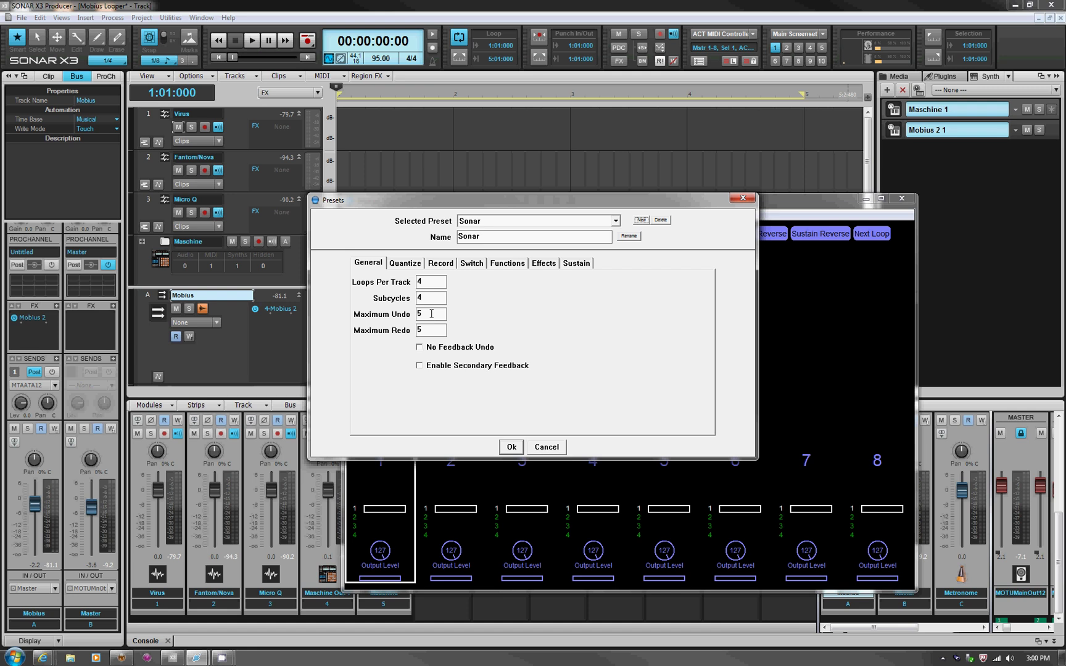
pyautogui.click(409, 266)
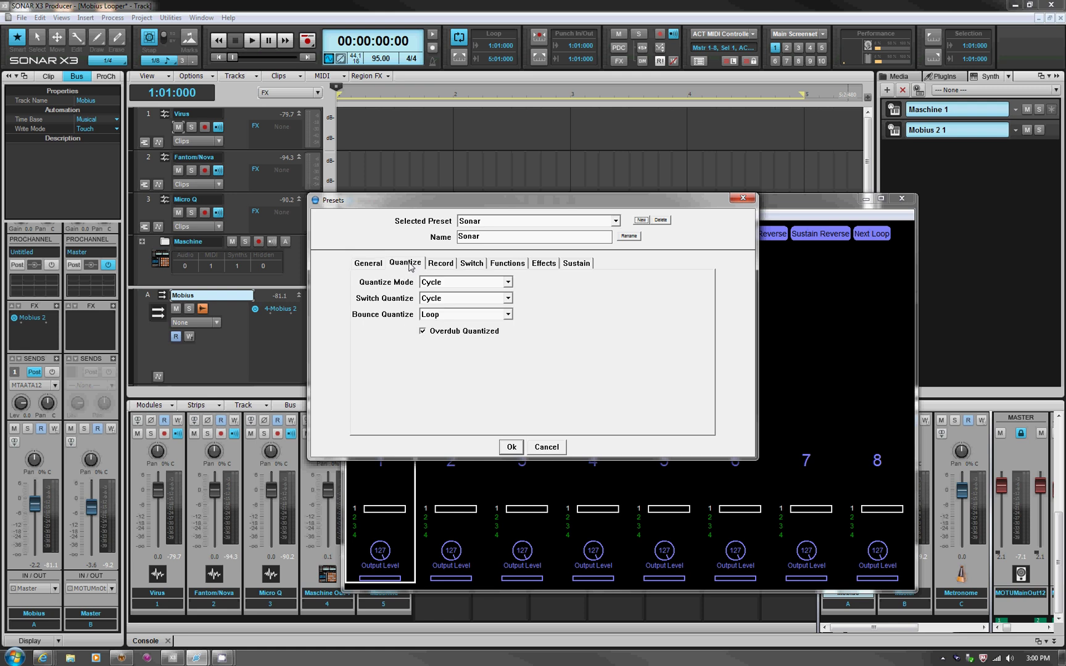
pyautogui.click(508, 283)
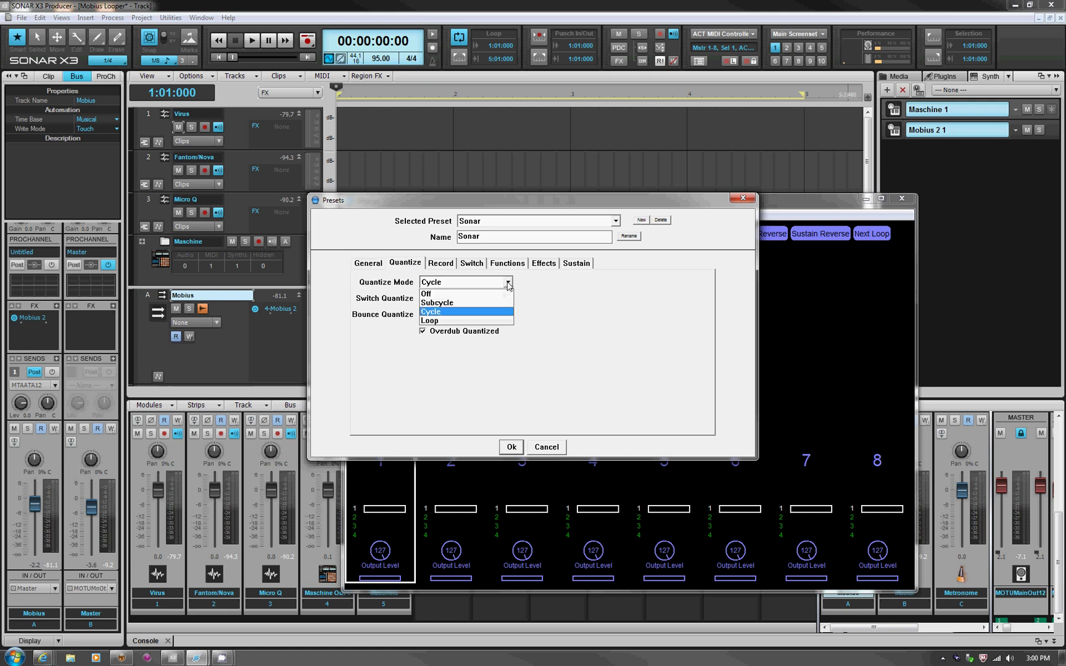
pyautogui.click(508, 283)
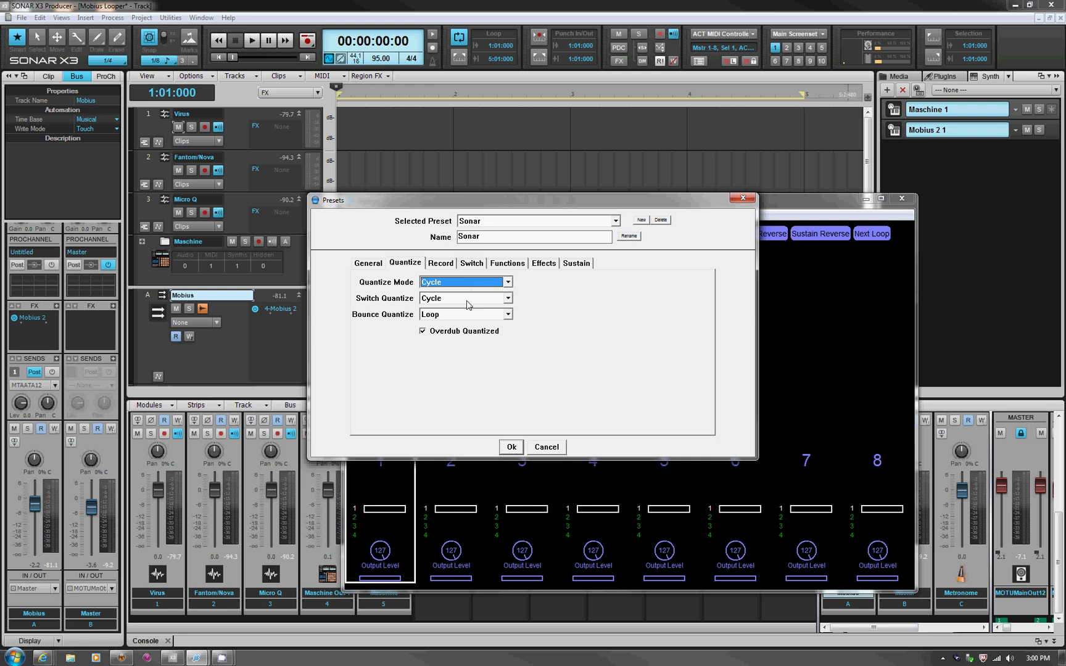
# Check the Switch Quantize options, keep Cycle, review the preset's record settings, and accept the preset
pyautogui.click(508, 298)
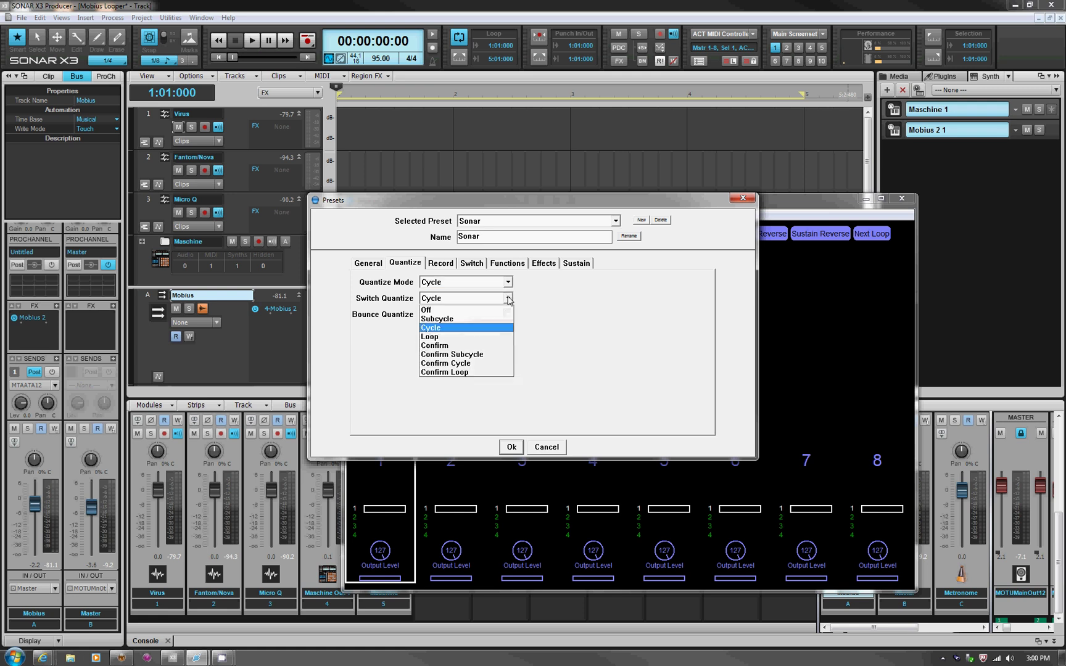
pyautogui.click(508, 298)
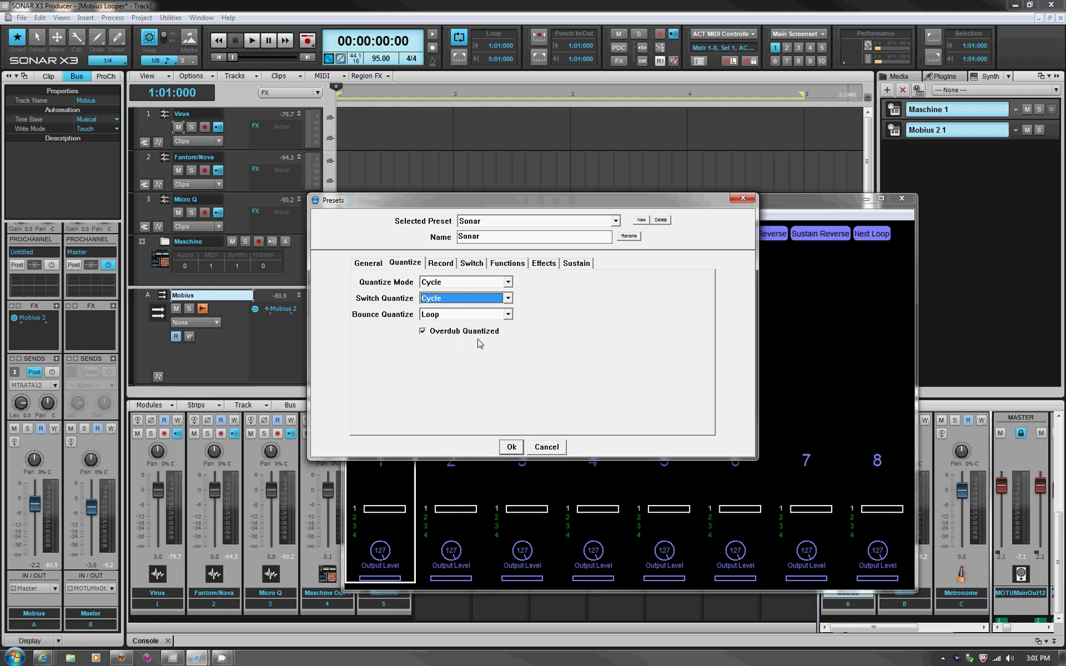
pyautogui.click(447, 266)
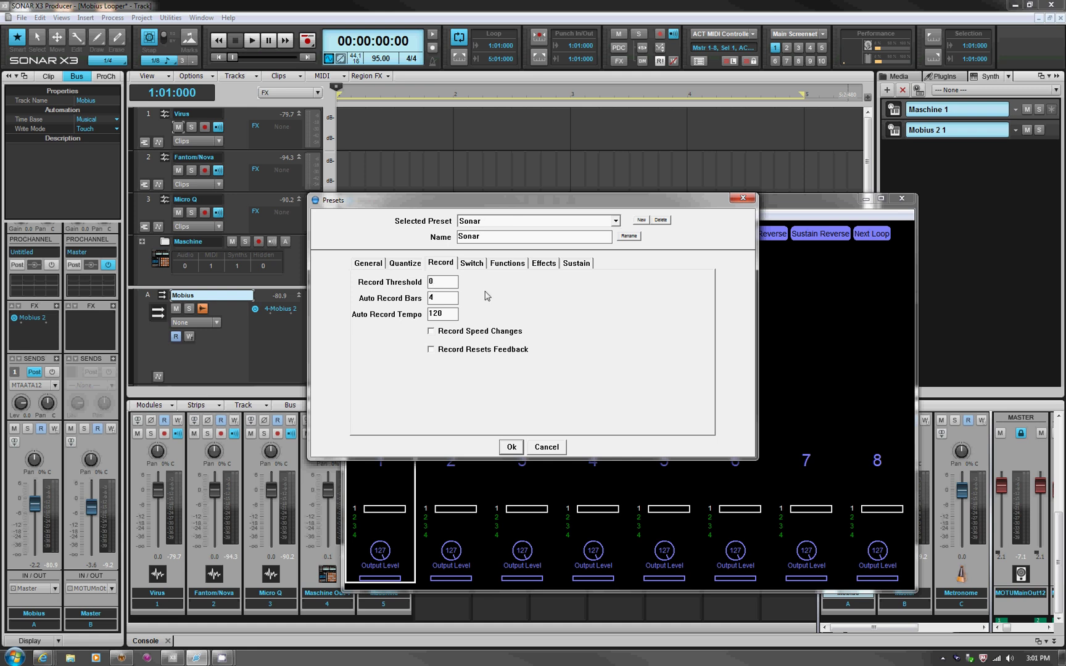
pyautogui.click(512, 449)
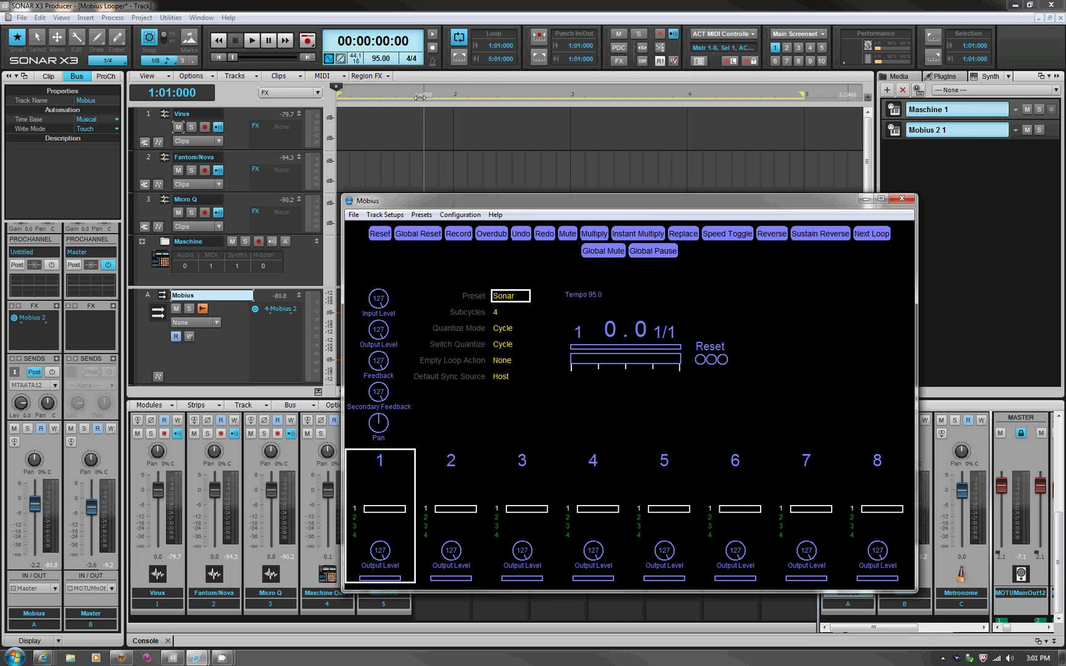
# Play the project briefly to observe the host bar and beat count in Mobius, and stop it
pyautogui.click(252, 41)
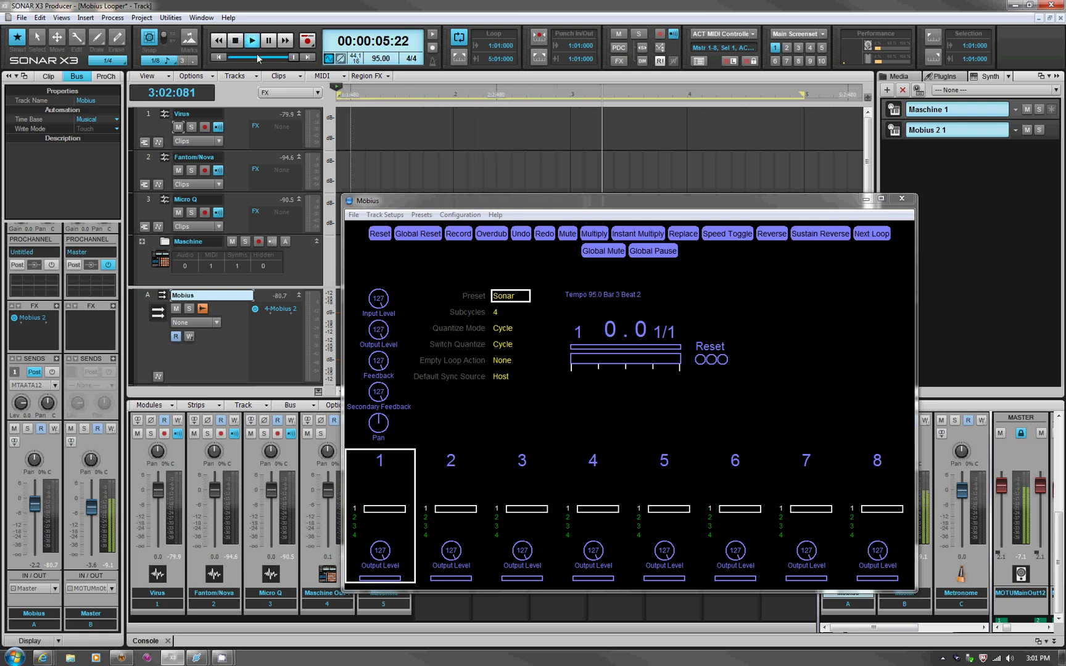
pyautogui.press('space')
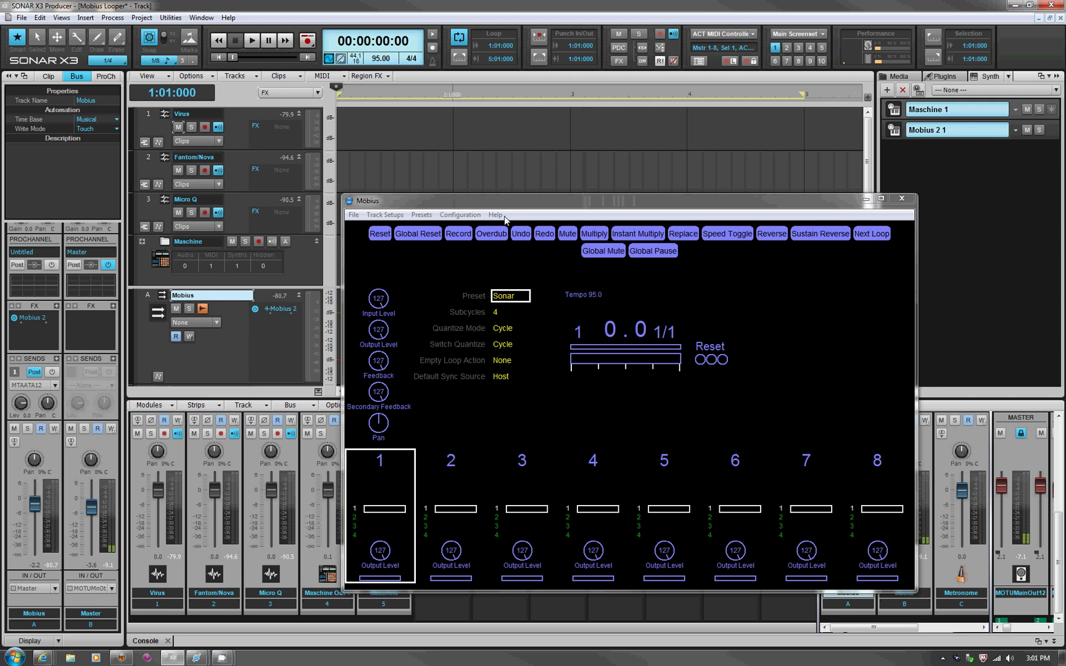
pyautogui.click(460, 215)
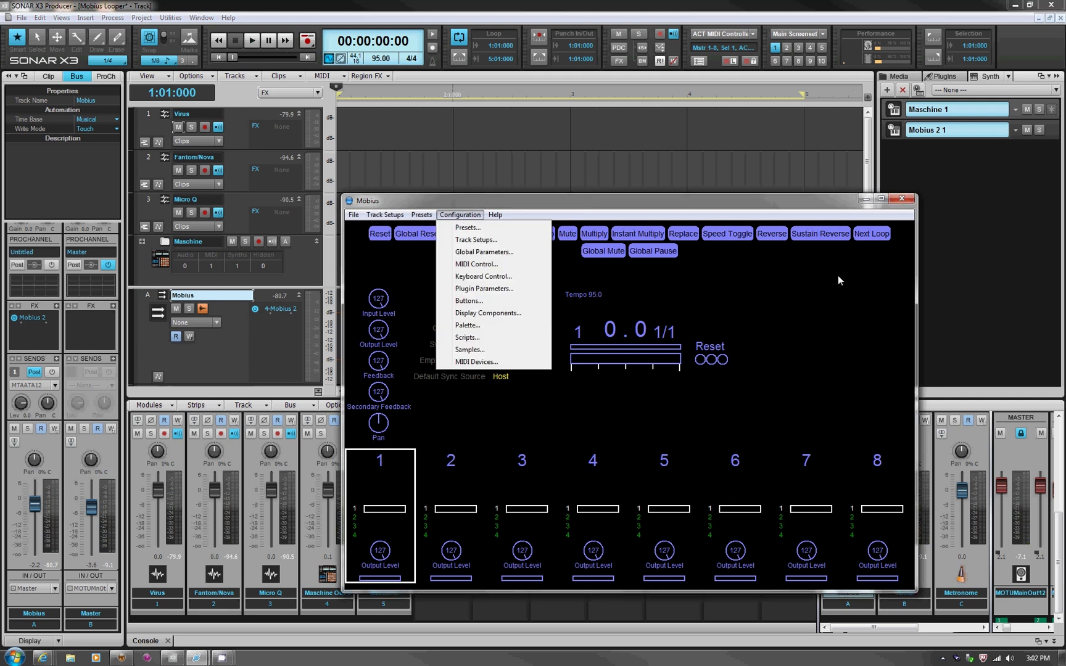
pyautogui.click(775, 425)
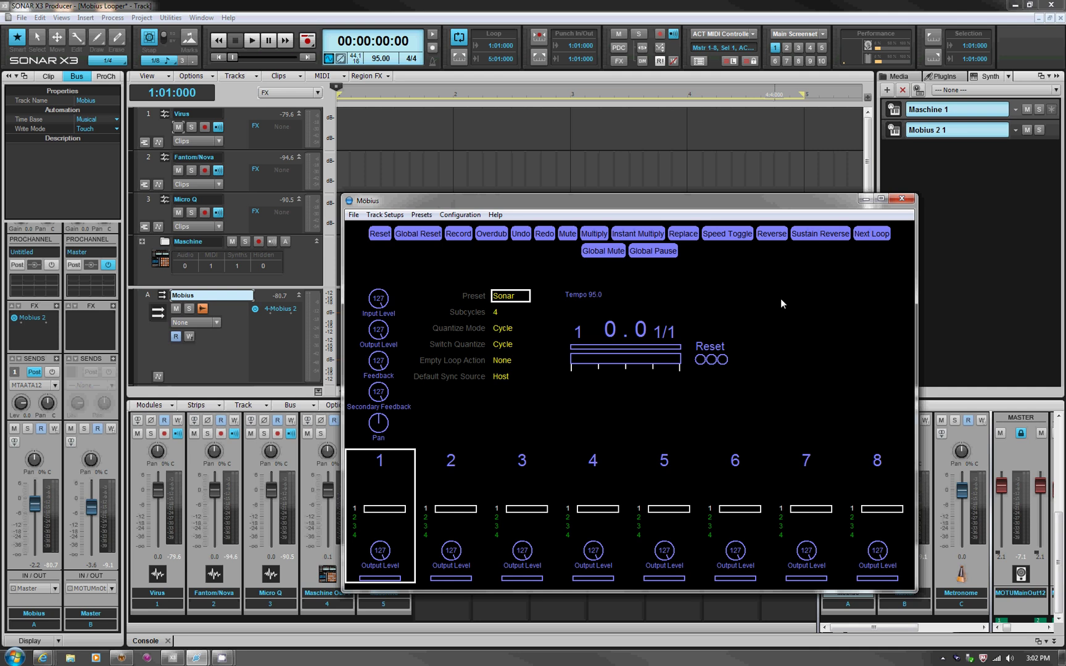
# Examine which plug-in MIDI input devices are selected in the Mobius MIDI device selection and accept the dialog
pyautogui.click(468, 216)
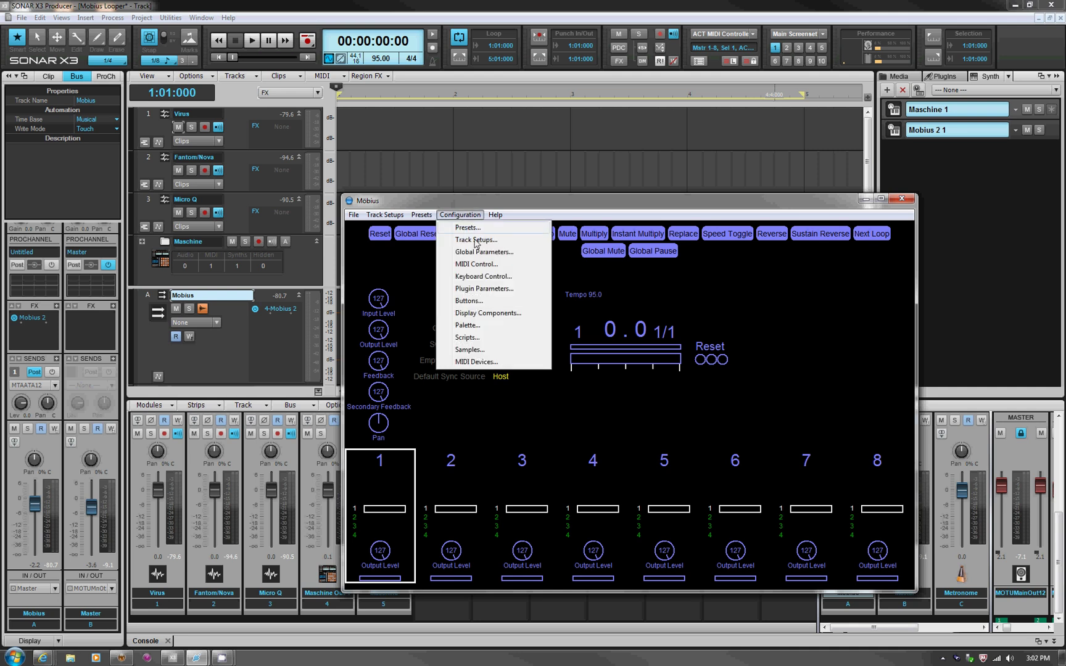
pyautogui.click(492, 367)
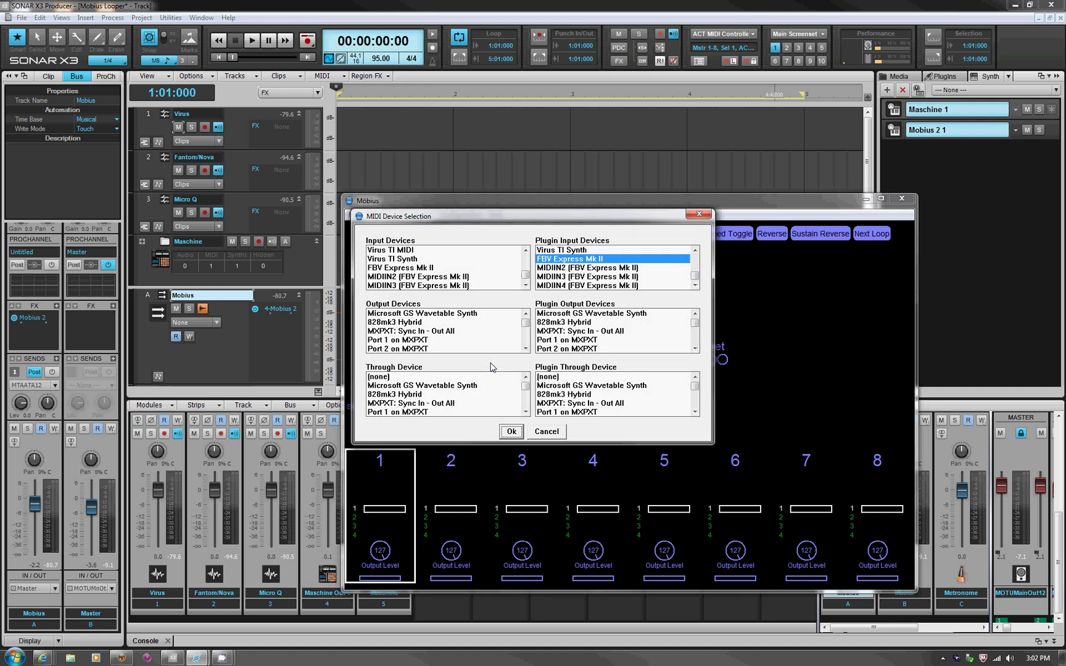
pyautogui.click(695, 282)
pyautogui.scroll(1, 696, 281)
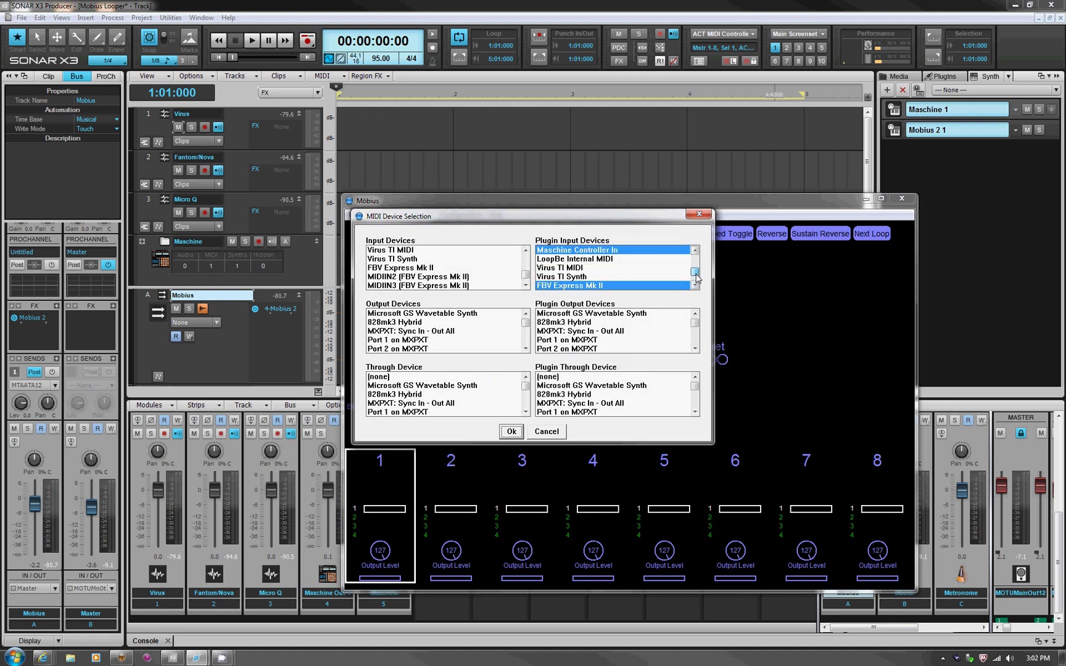
pyautogui.scroll(-1, 696, 279)
pyautogui.scroll(-1, 696, 283)
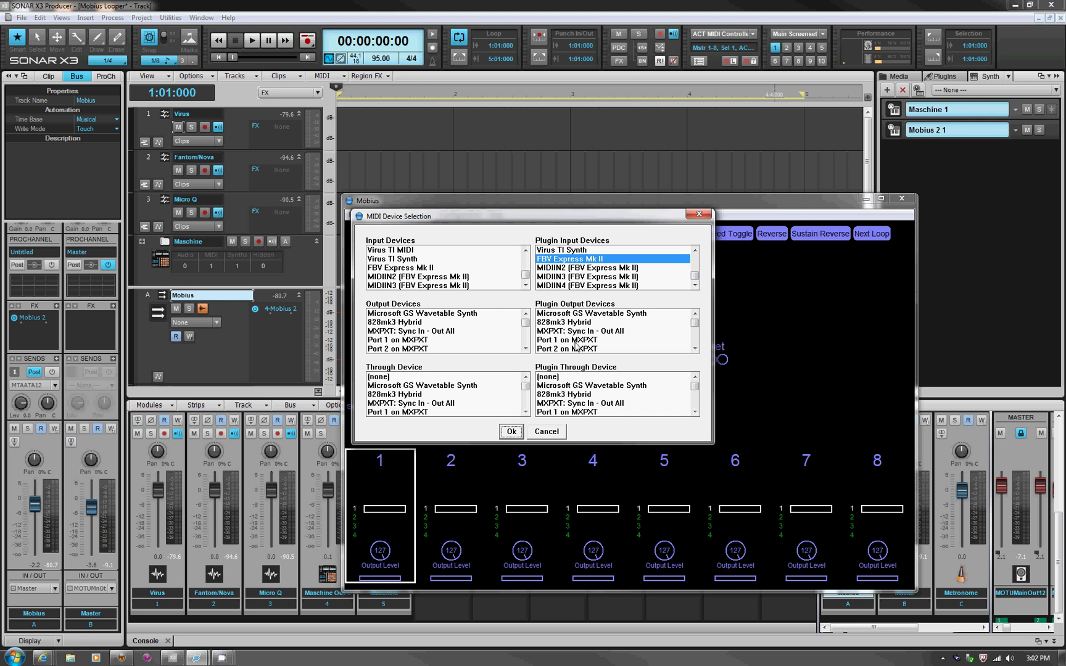
pyautogui.click(508, 431)
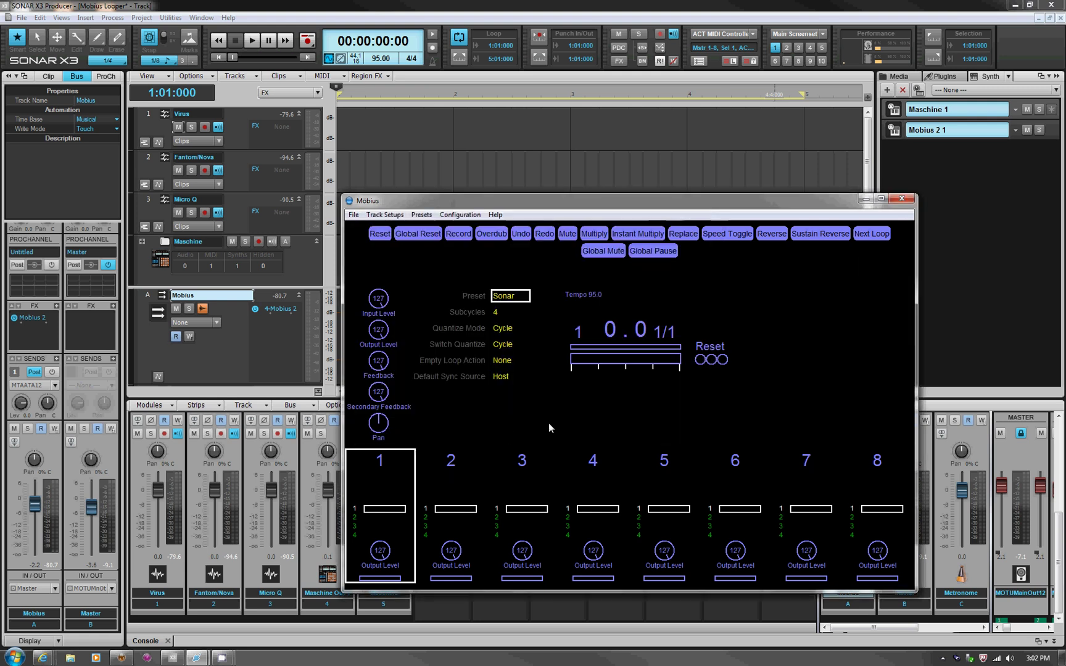
# Add an Instant Multiply binding to channel 1 Control 86 with MIDI capture in Common Bindings, delete it, and accept the bindings
pyautogui.click(468, 214)
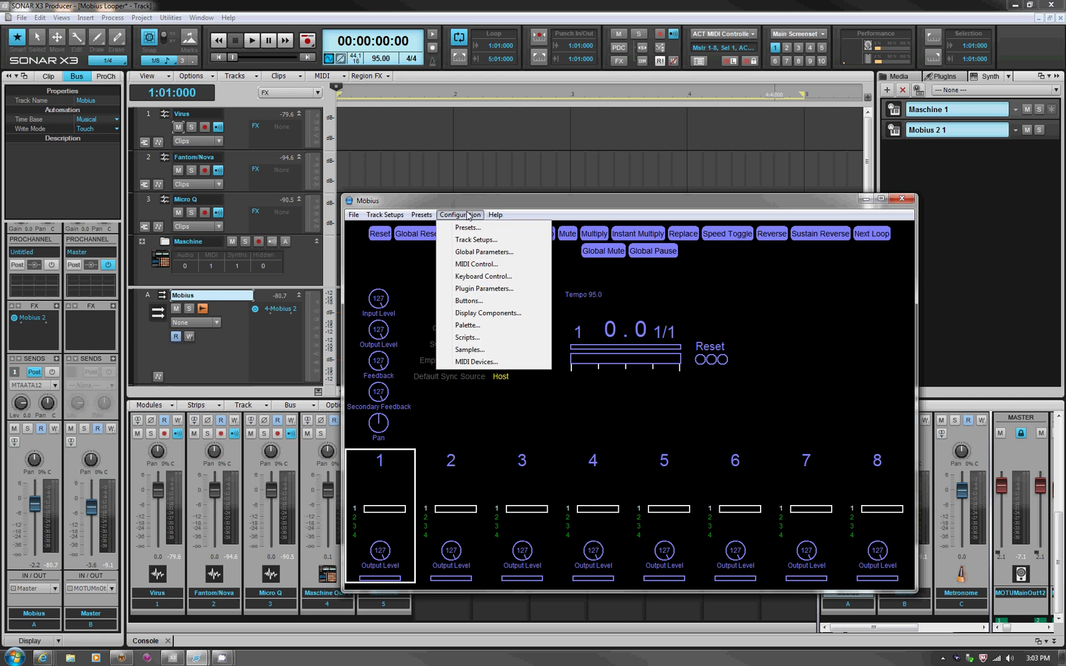
pyautogui.click(486, 265)
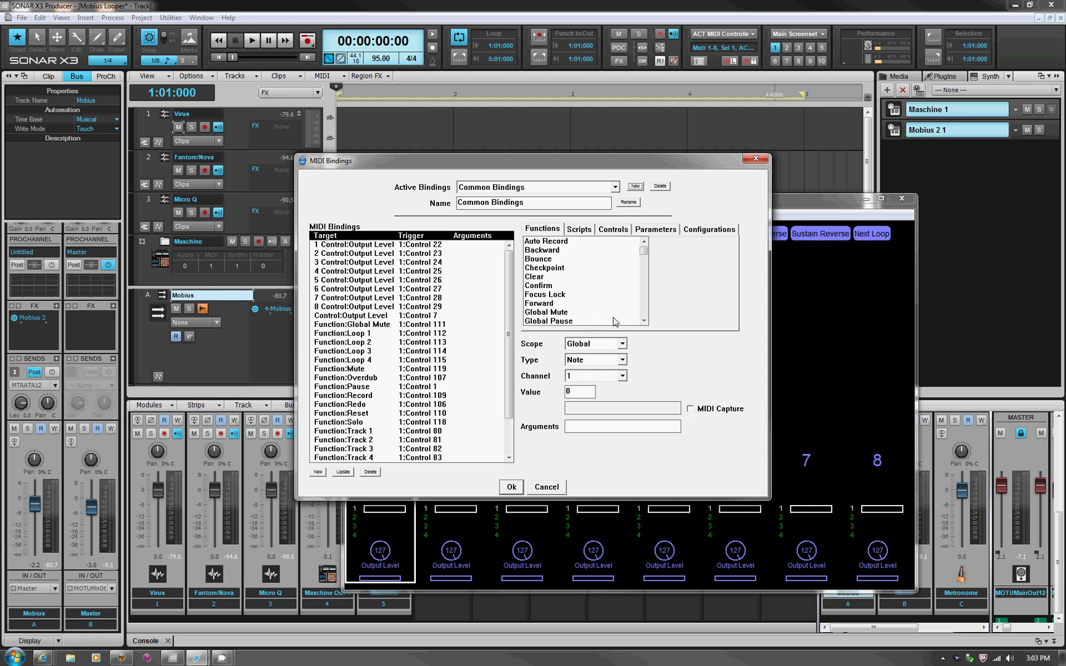
pyautogui.scroll(-3, 642, 306)
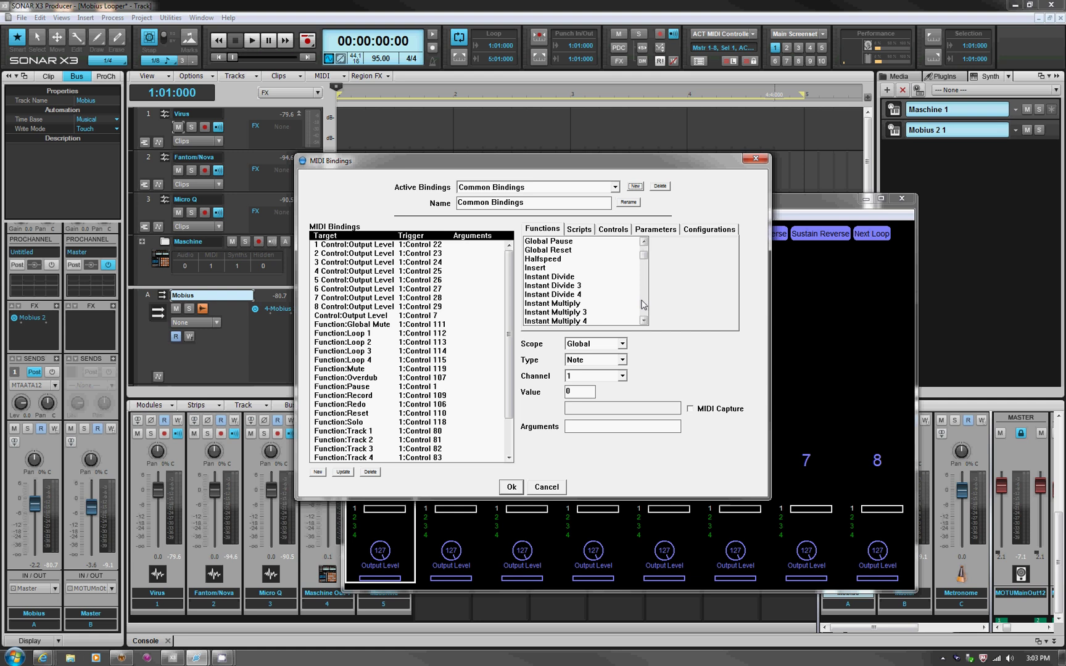
pyautogui.click(579, 304)
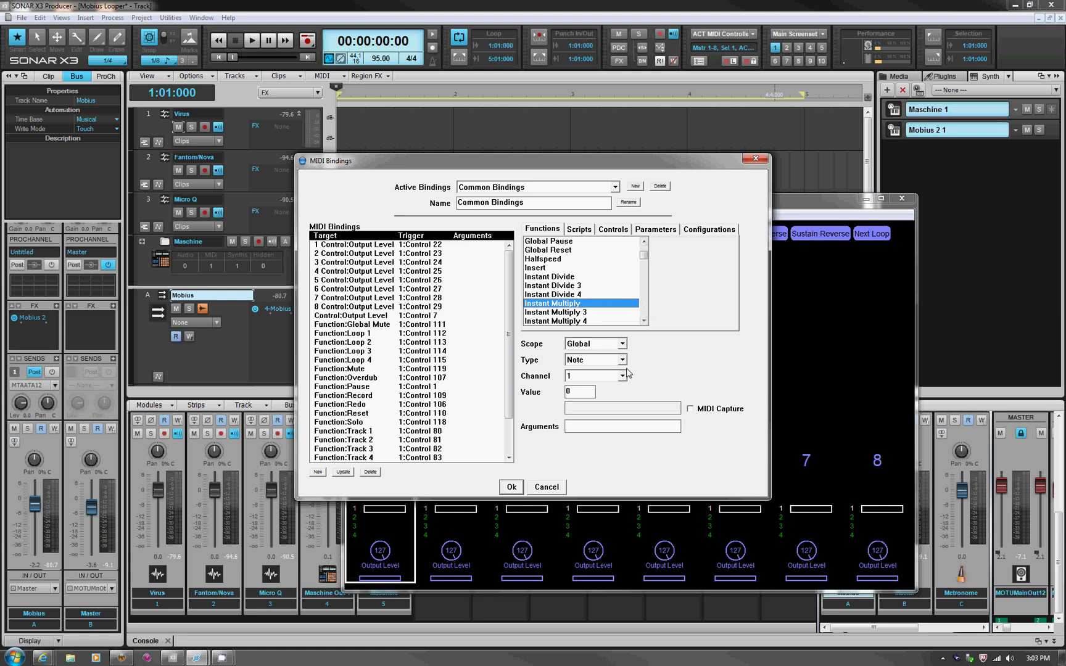
pyautogui.click(691, 410)
pyautogui.click(317, 471)
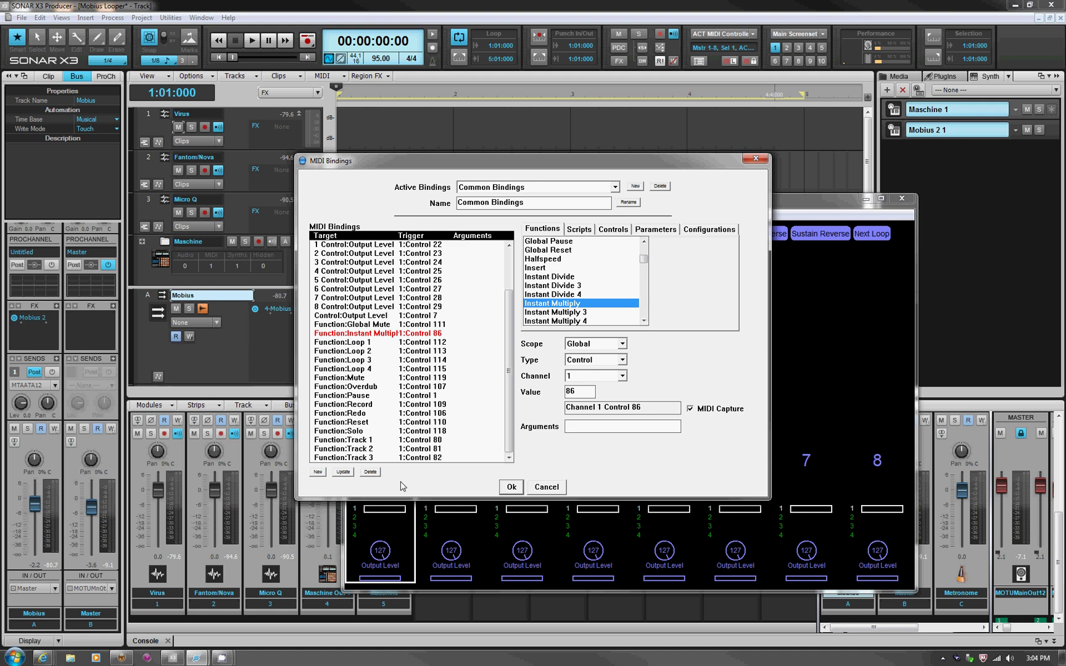
pyautogui.click(371, 472)
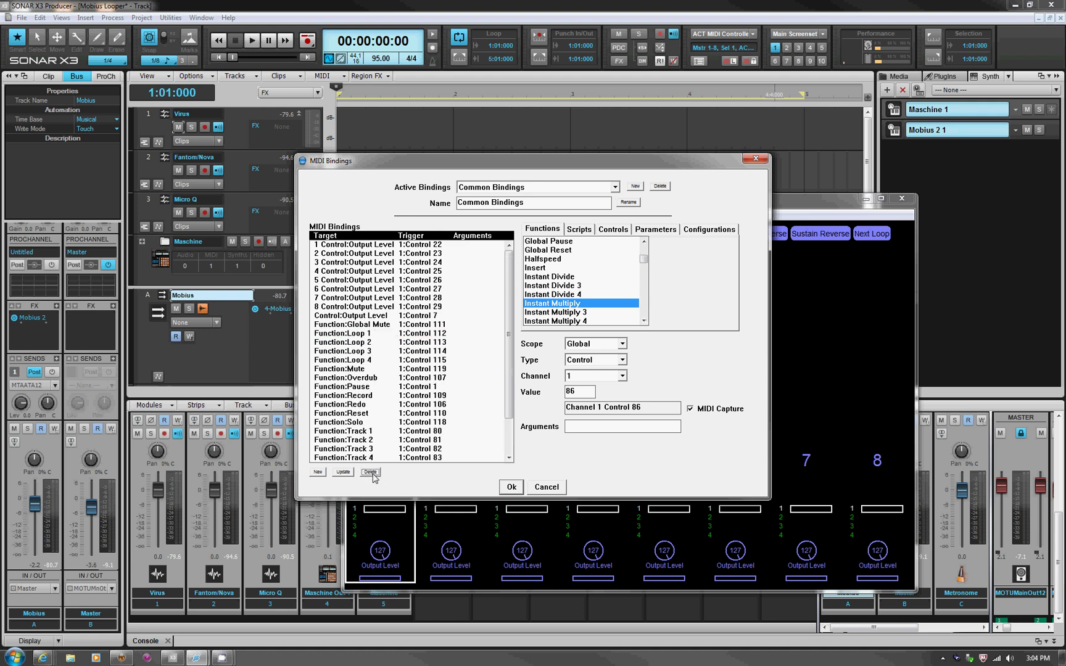
pyautogui.click(507, 488)
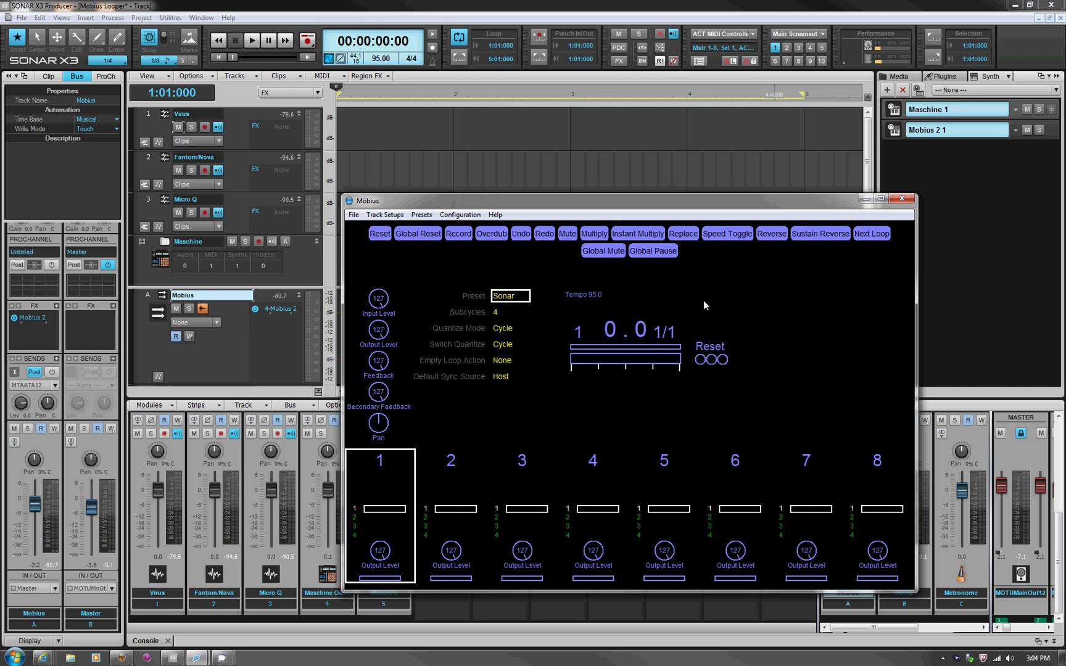
# Play the project for a couple of bars and stop it
pyautogui.click(253, 40)
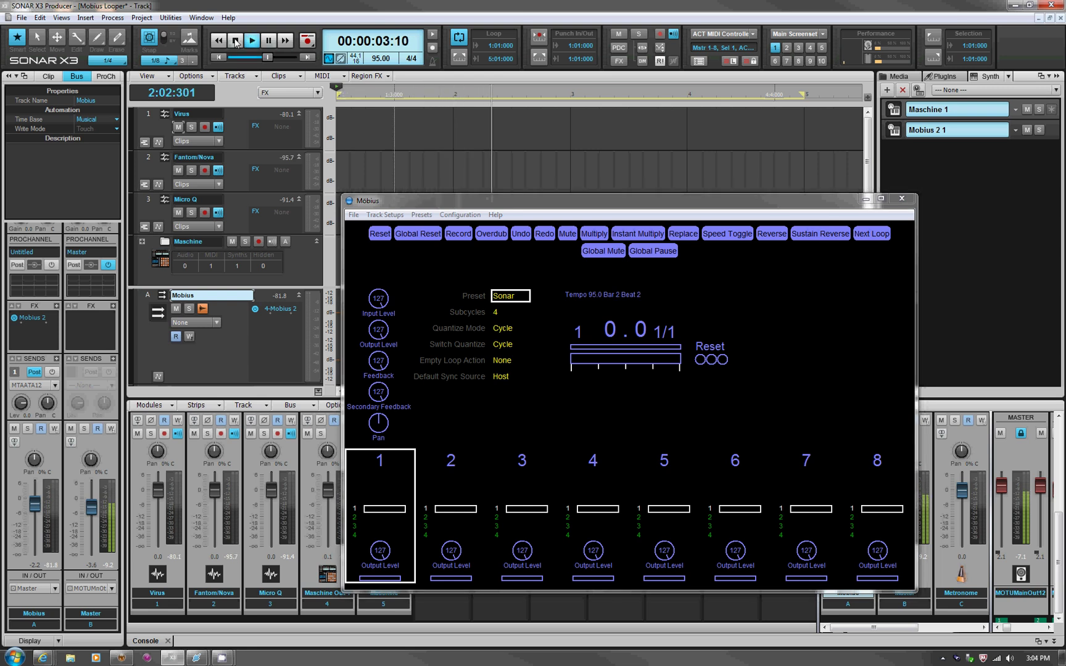
pyautogui.click(236, 41)
# Review the General, Quantize, Record and Switch settings of the Sonar preset and accept them
pyautogui.click(461, 215)
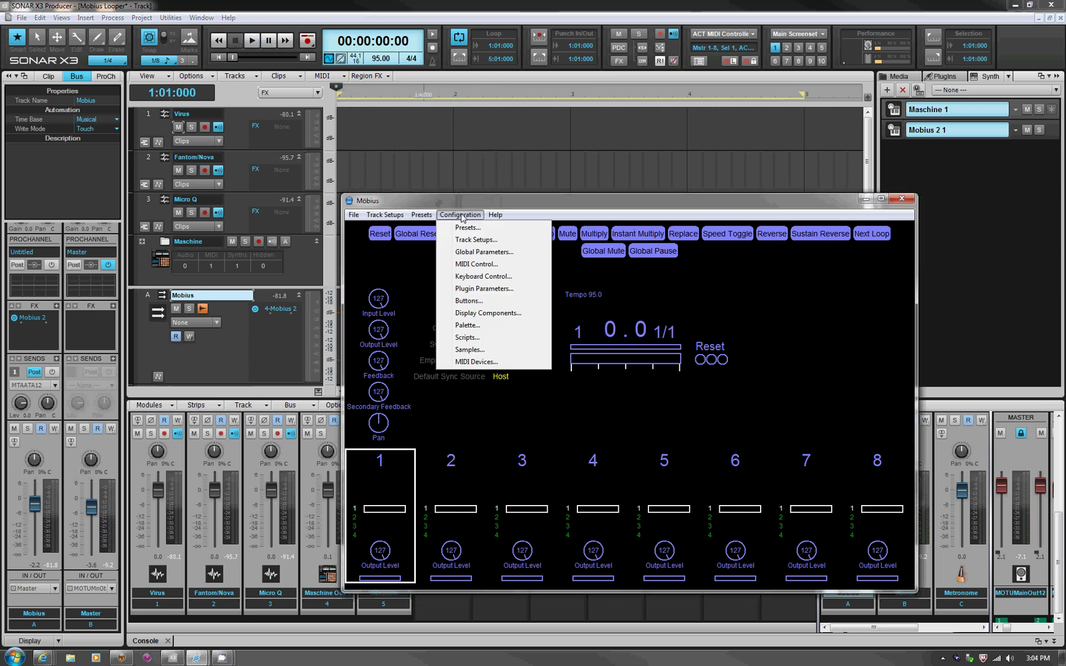
pyautogui.click(464, 227)
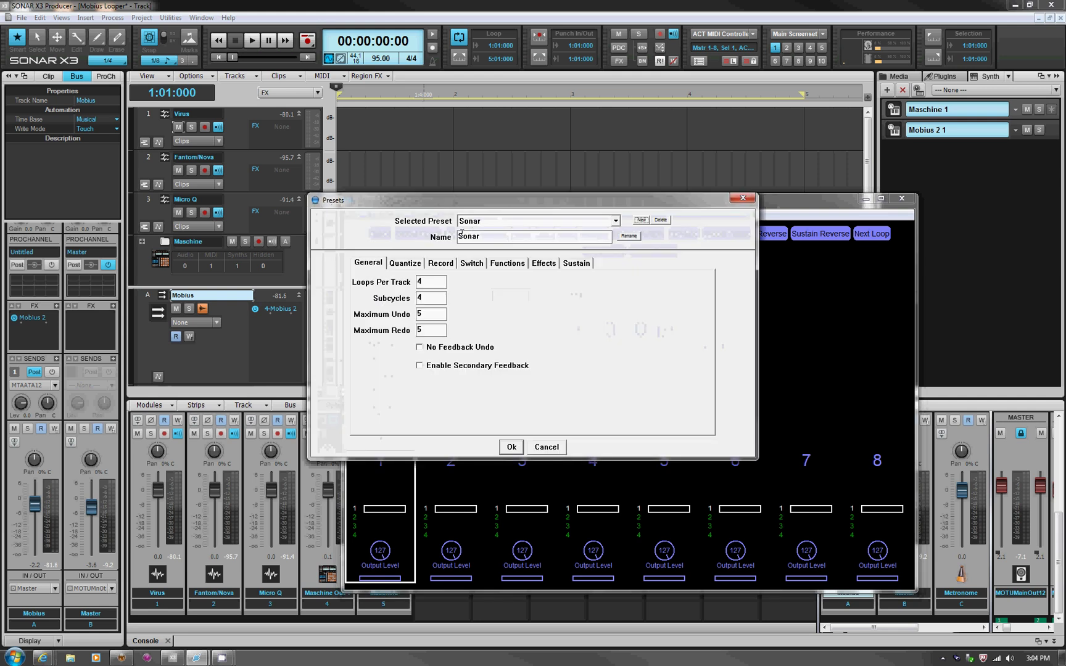
pyautogui.click(360, 263)
pyautogui.click(405, 264)
pyautogui.click(446, 264)
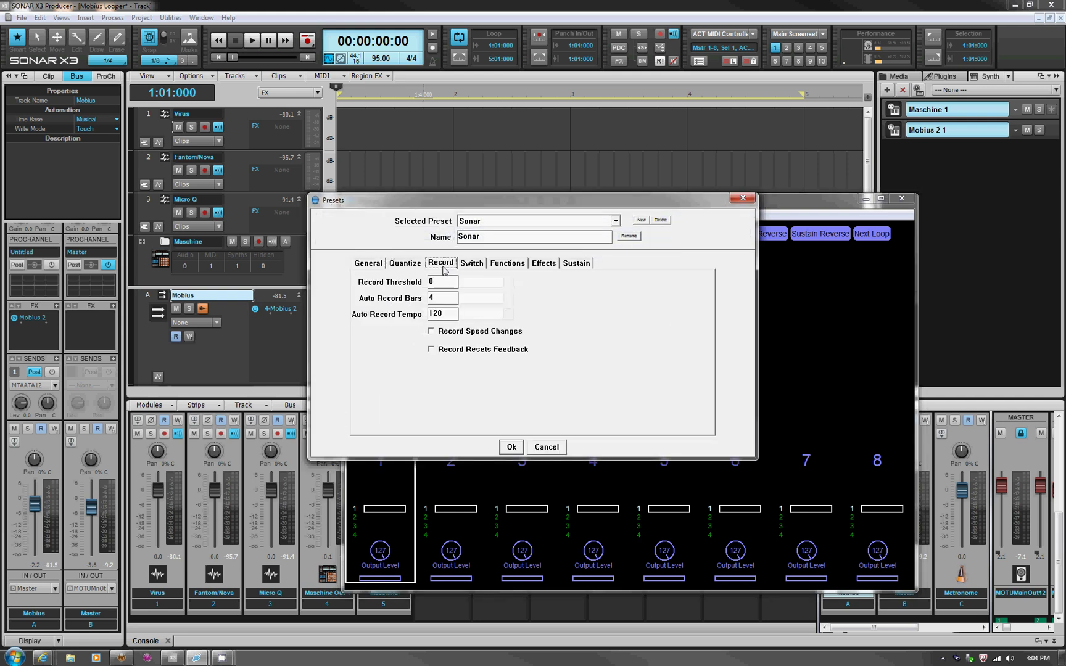
pyautogui.click(466, 265)
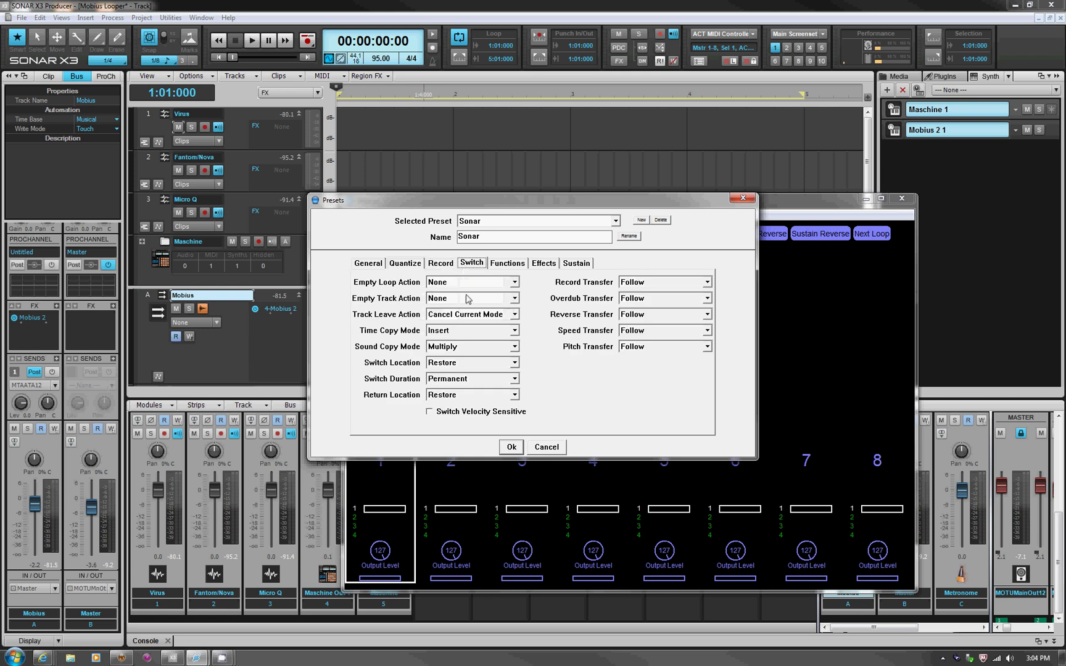
pyautogui.click(515, 448)
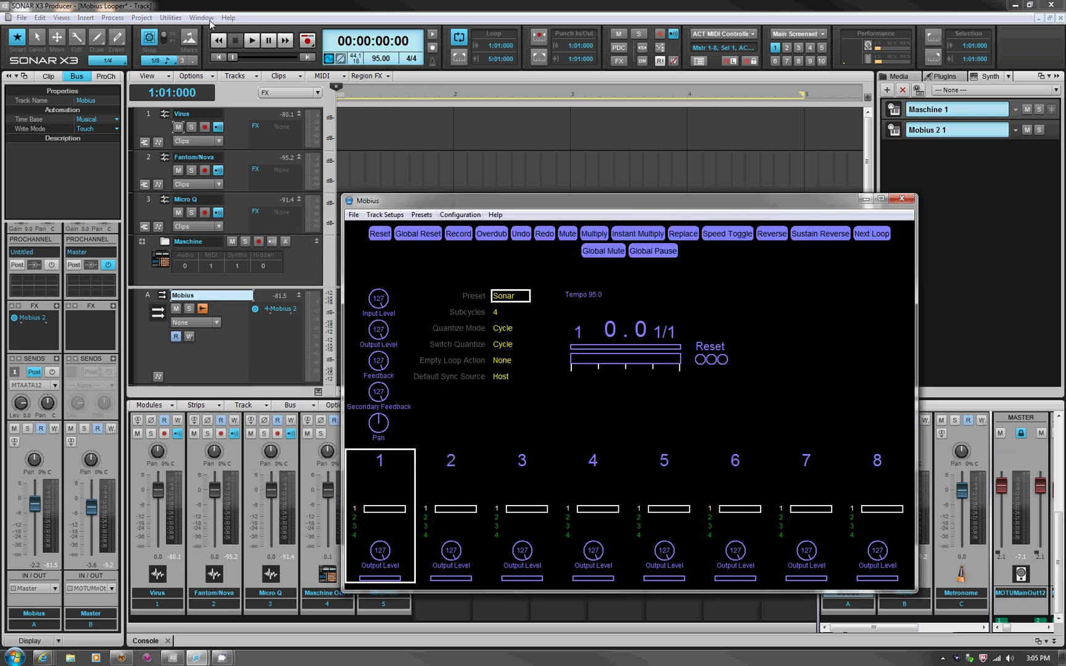
# Review the miscellaneous global parameters of Mobius, including Monitor Audio Input, and accept them
pyautogui.click(477, 213)
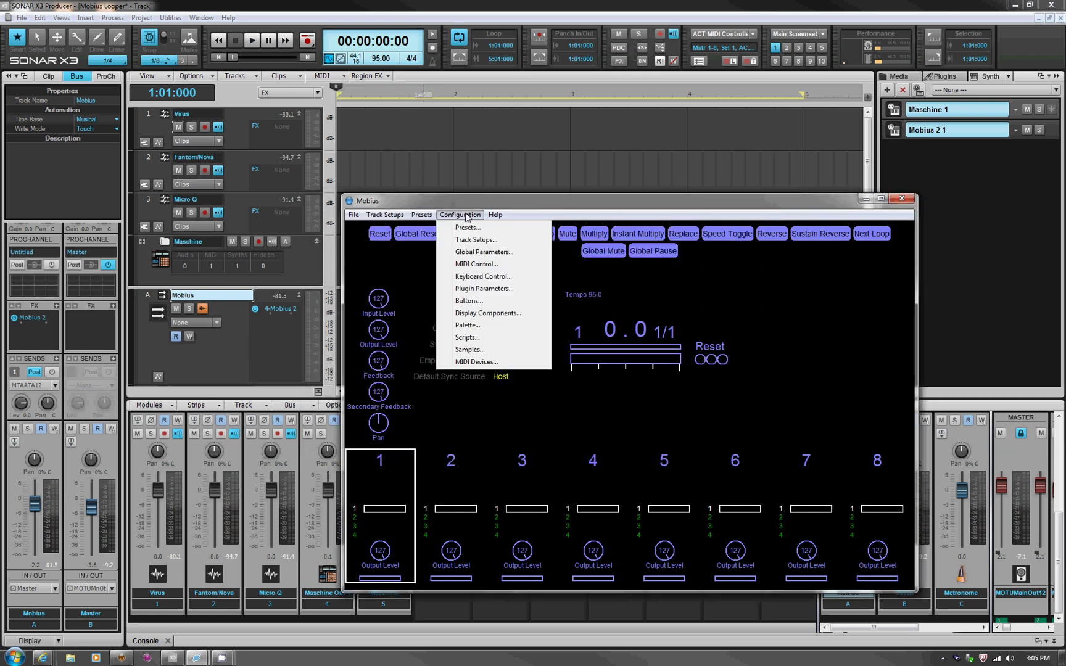
pyautogui.click(477, 253)
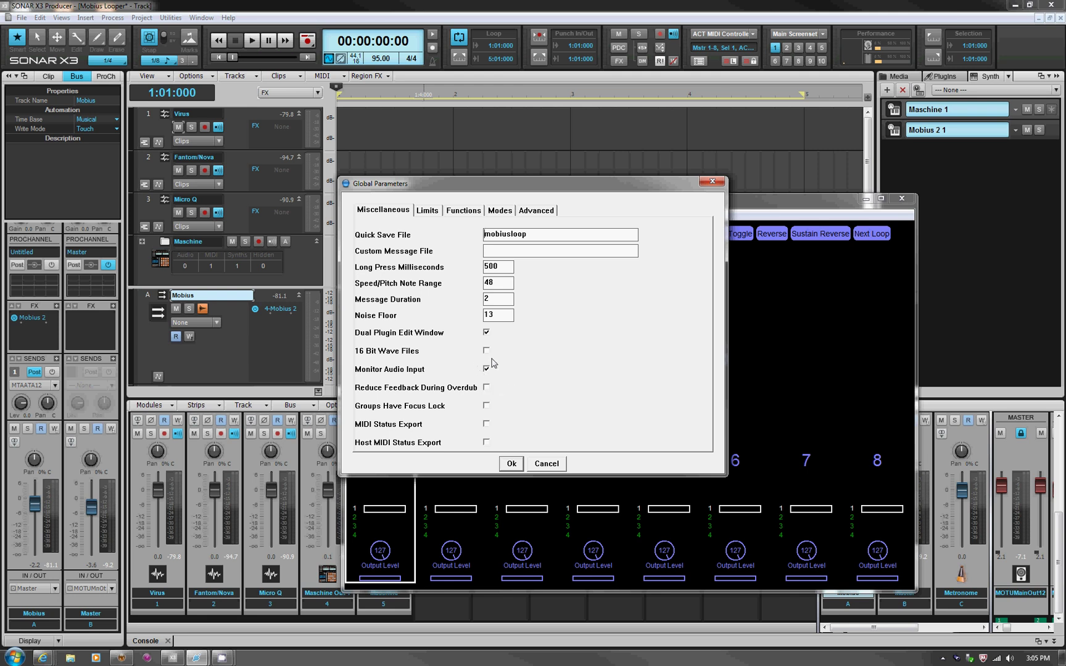
pyautogui.click(511, 464)
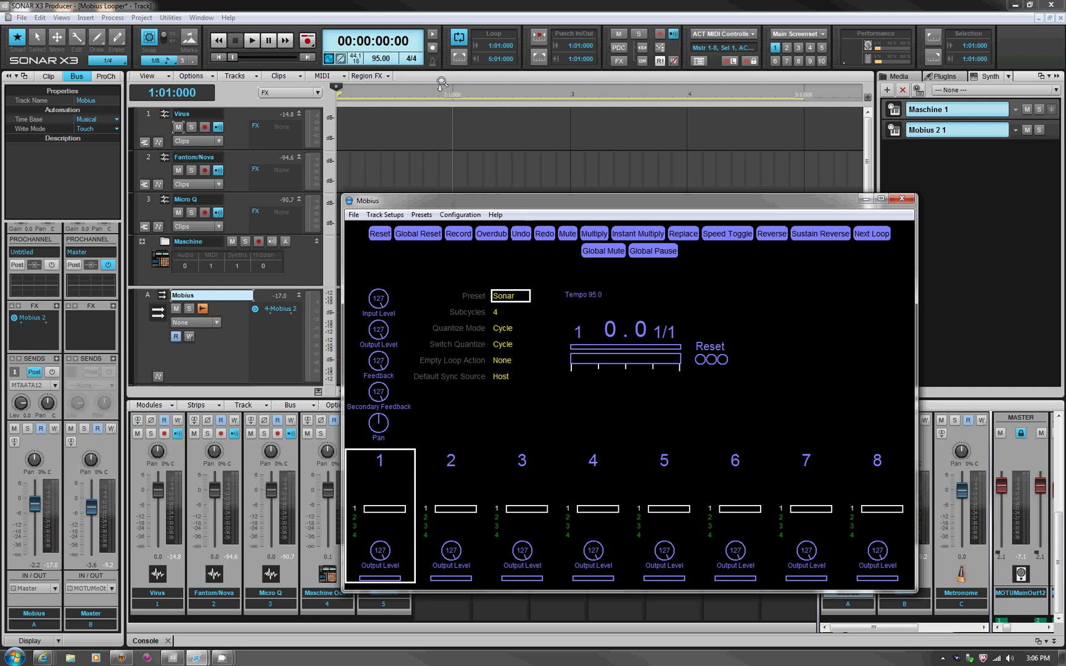
# Start project playback and record a four-cycle loop on Mobius track 1 in sync with the host
pyautogui.click(252, 42)
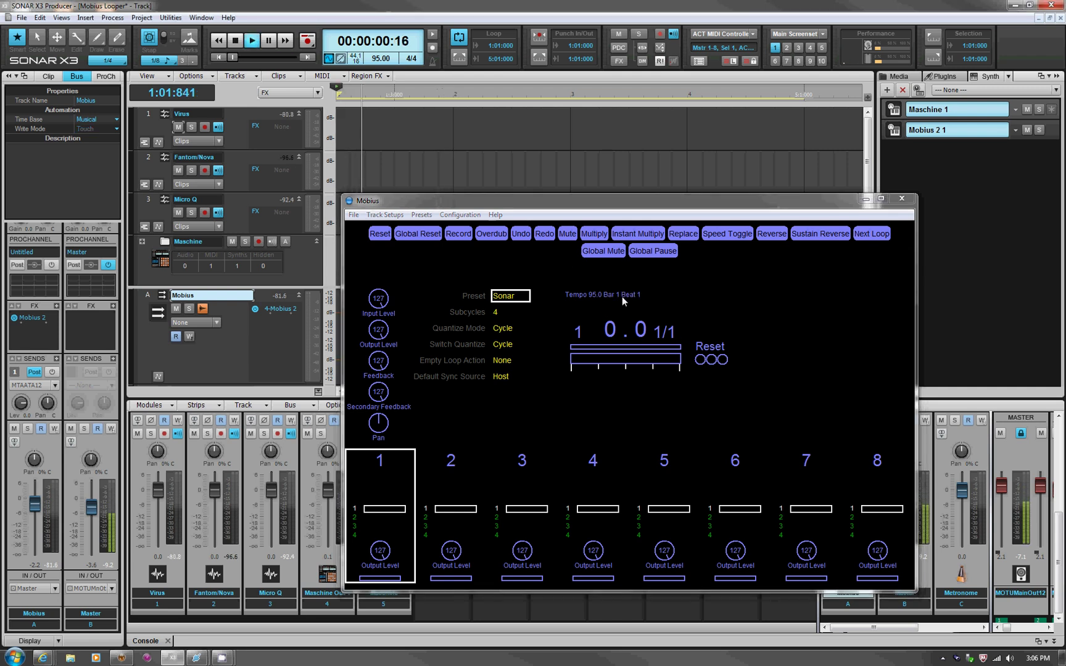
pyautogui.click(237, 42)
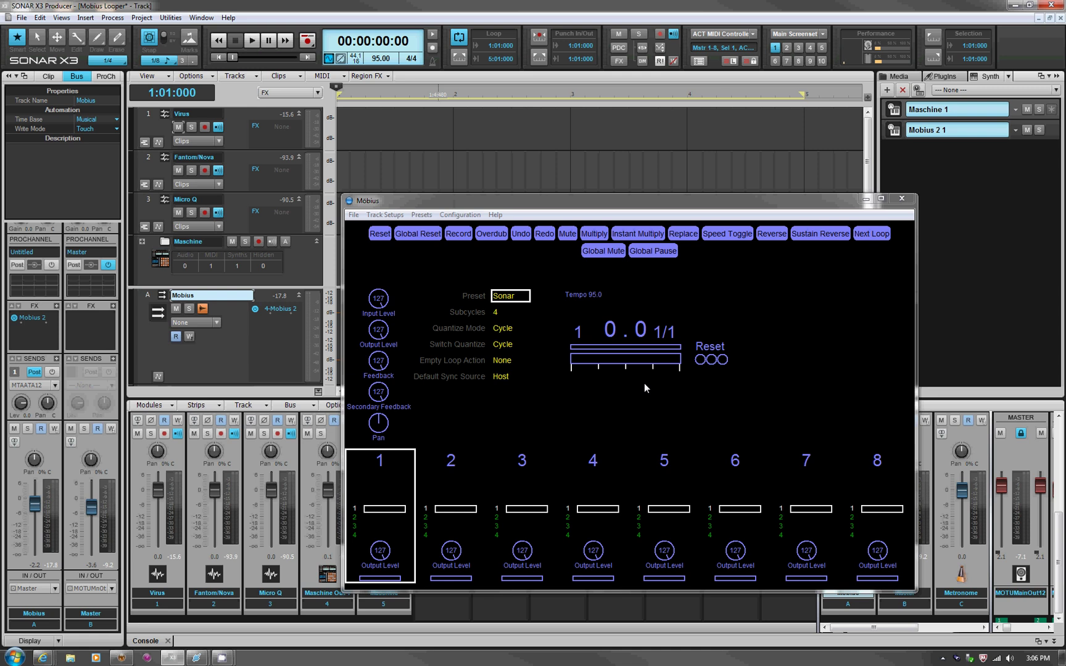
pyautogui.click(251, 44)
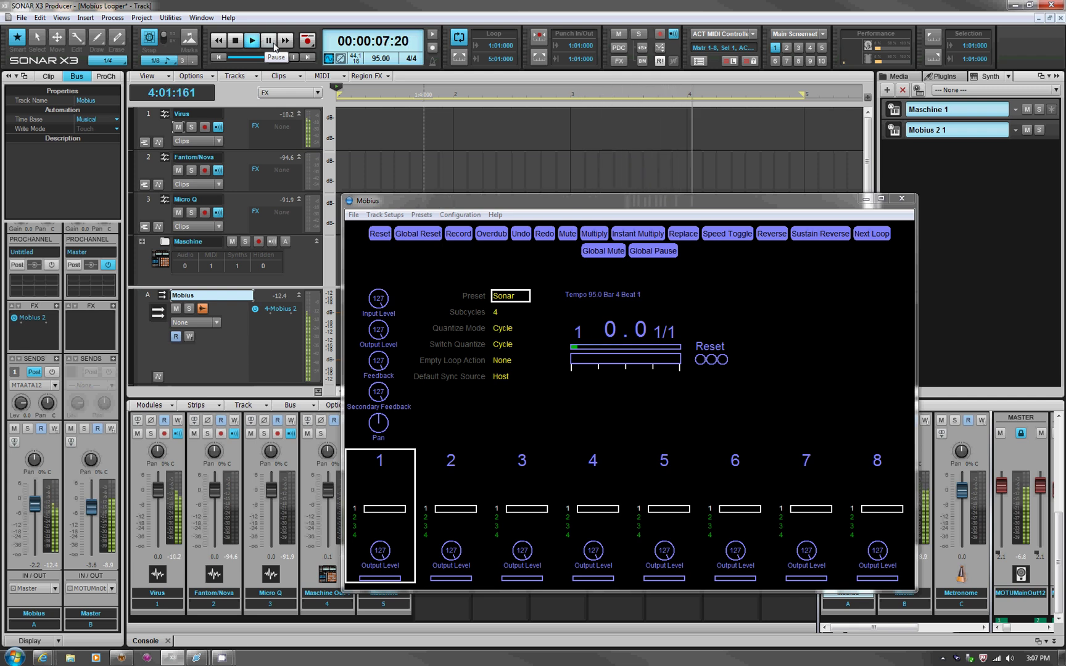
pyautogui.press('r')
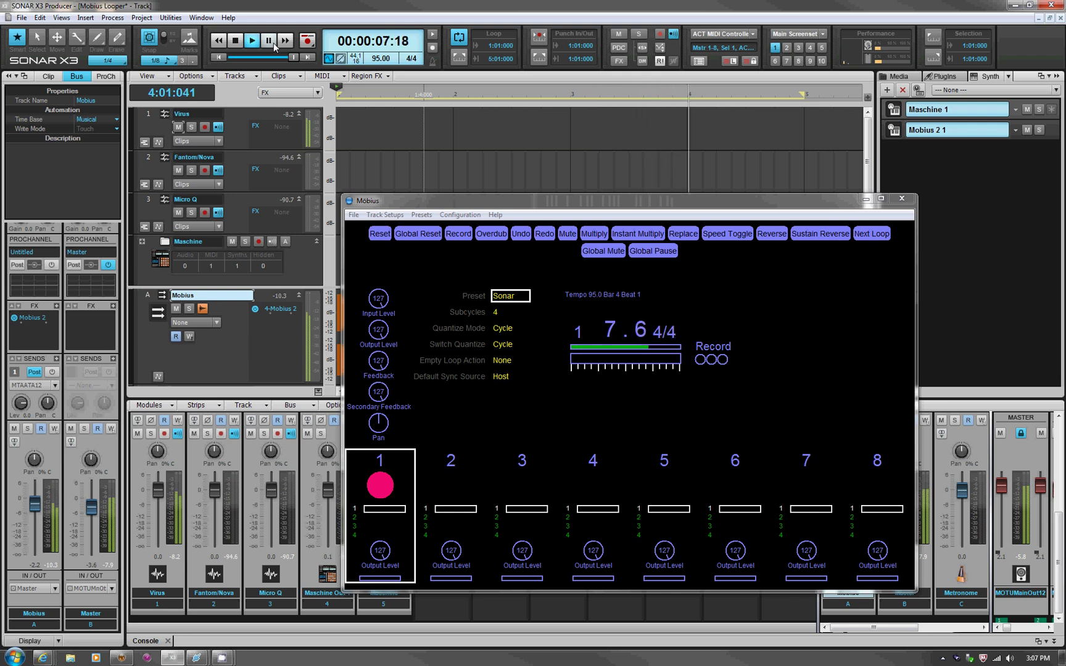
pyautogui.press('r')
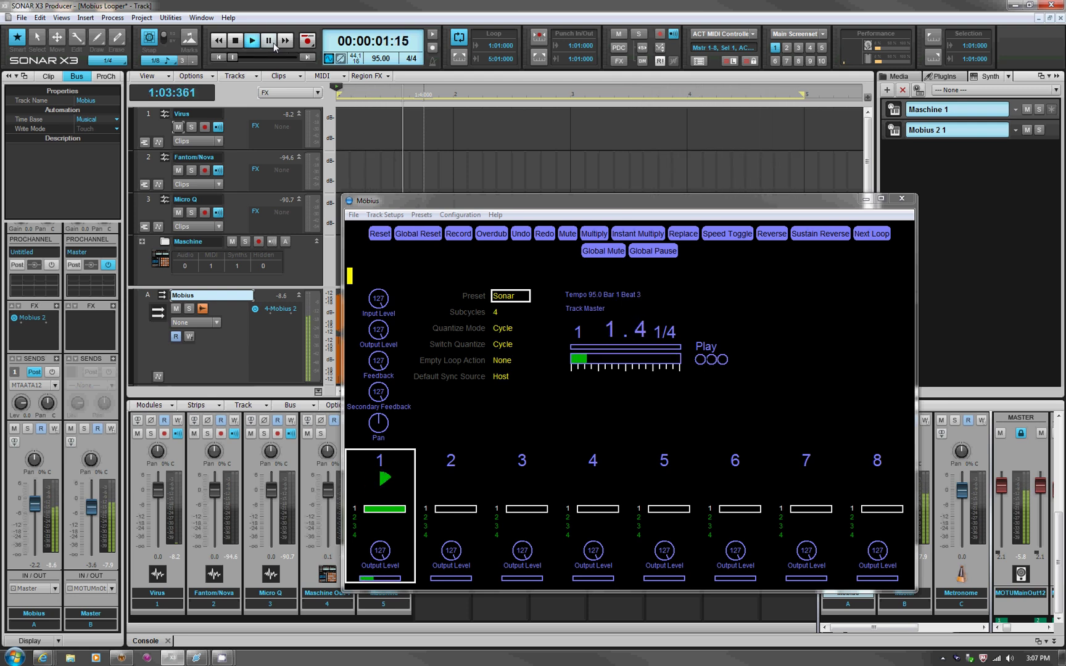
# Select Mobius track 2 and record a second loop on it alongside the playing track 1 loop
pyautogui.press('2')
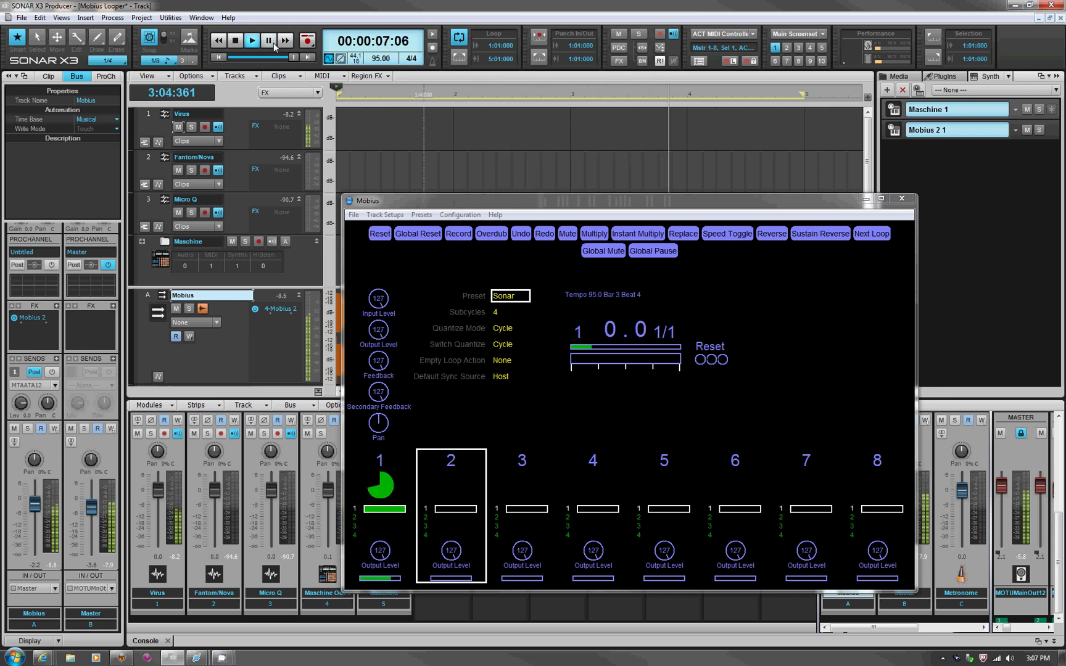
pyautogui.press('r')
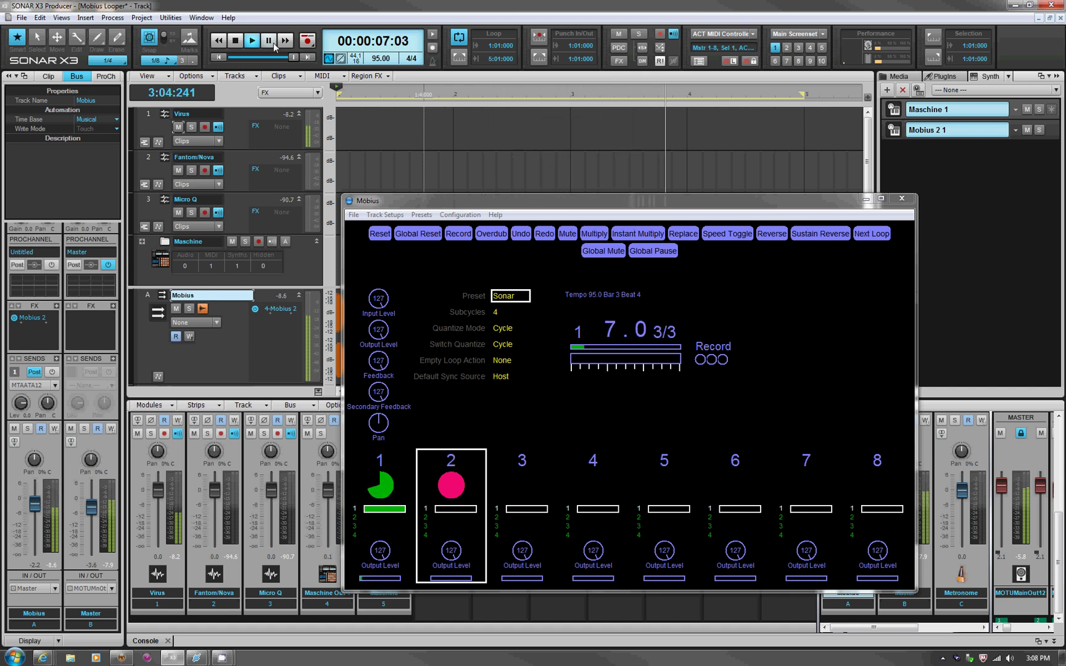
pyautogui.press('r')
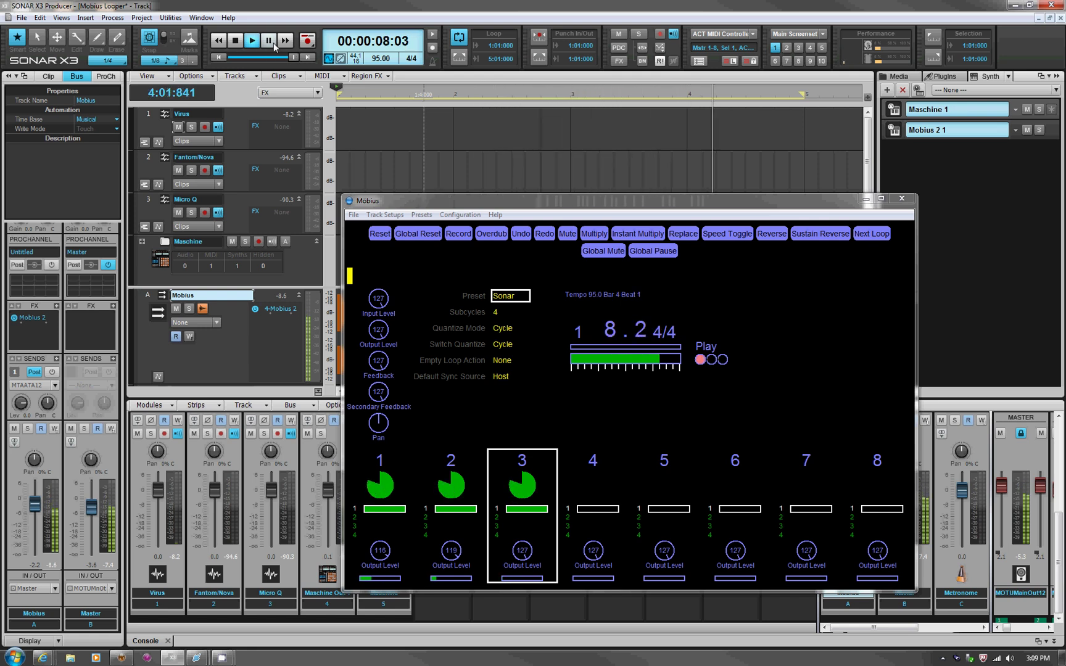
# Reverse the loop playing on Mobius track 3 and toggle its speed to -12
pyautogui.press('space')
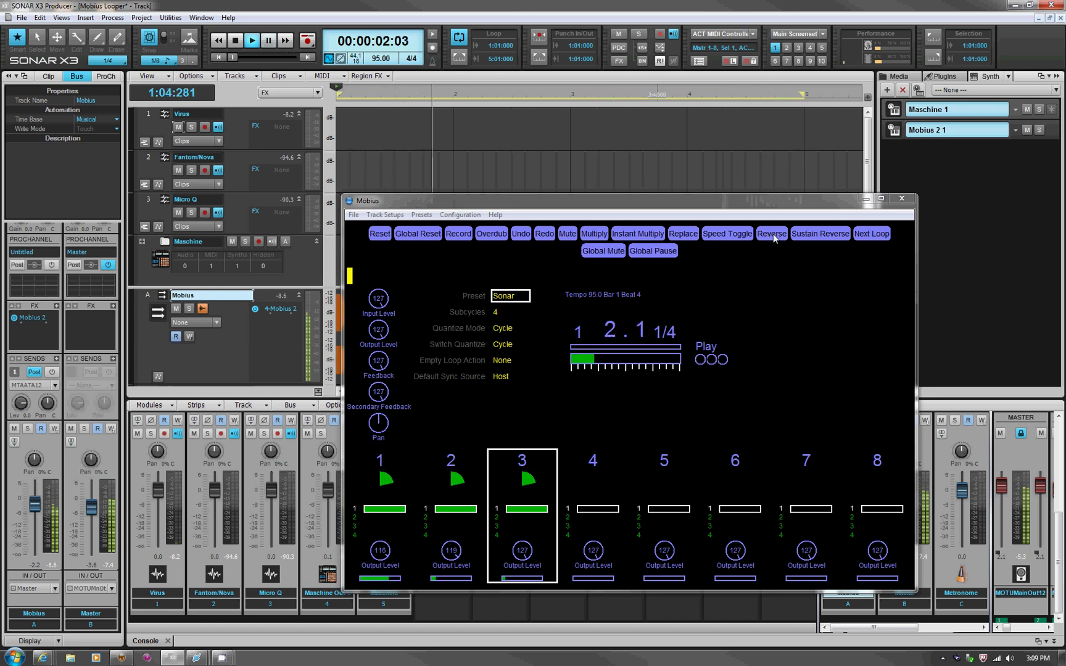
pyautogui.click(771, 233)
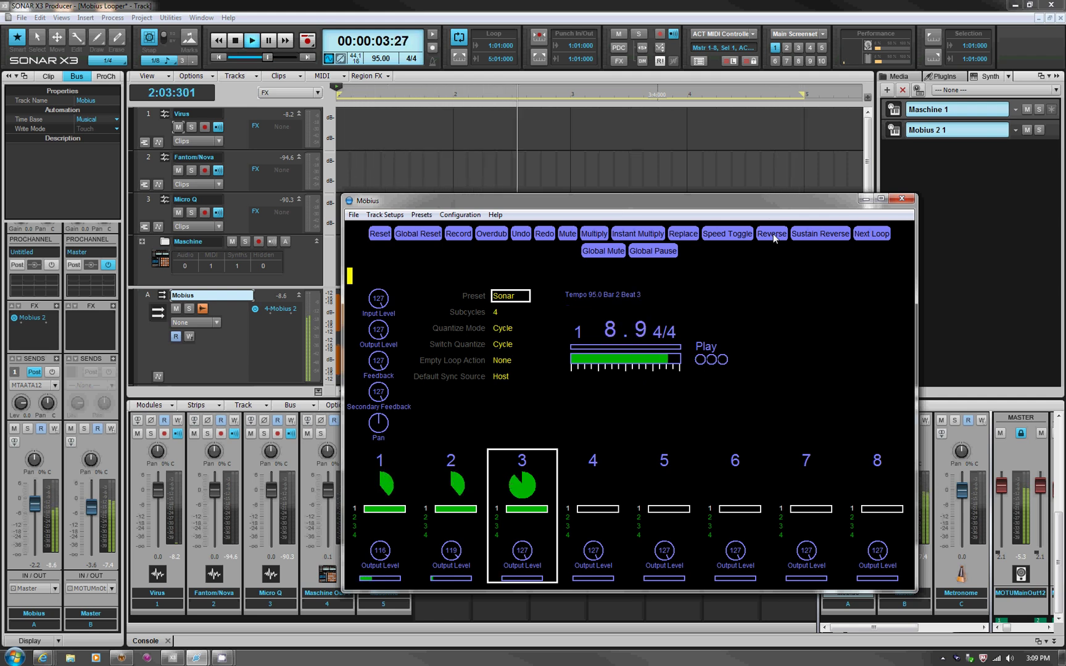
pyautogui.click(734, 233)
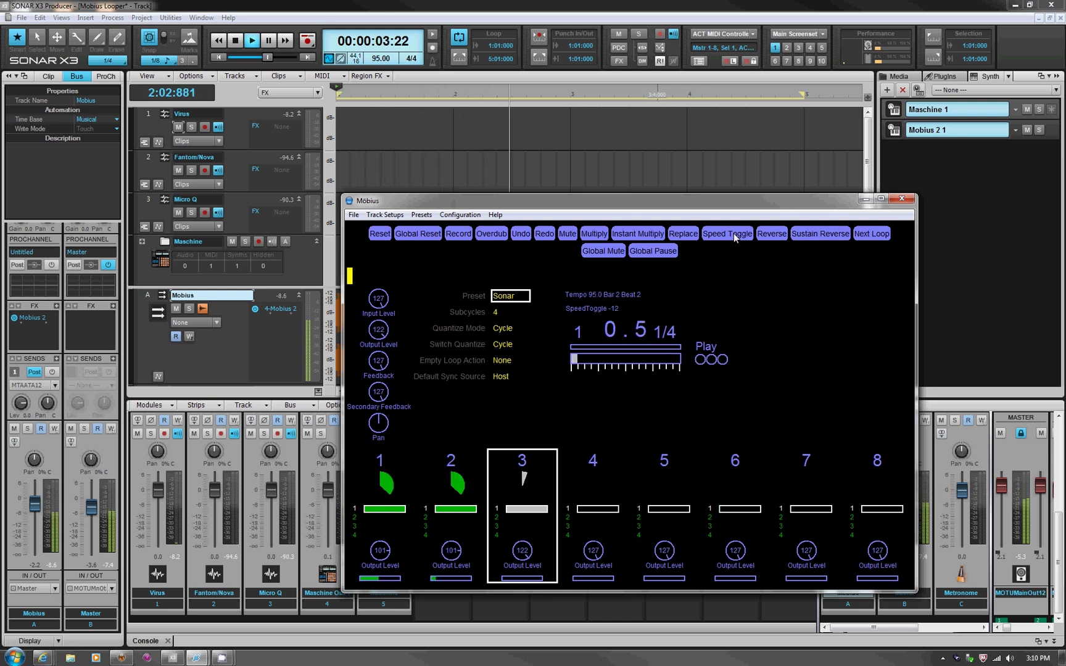
# Stop the project playback and silence all Mobius loops with Global Mute
pyautogui.click(235, 41)
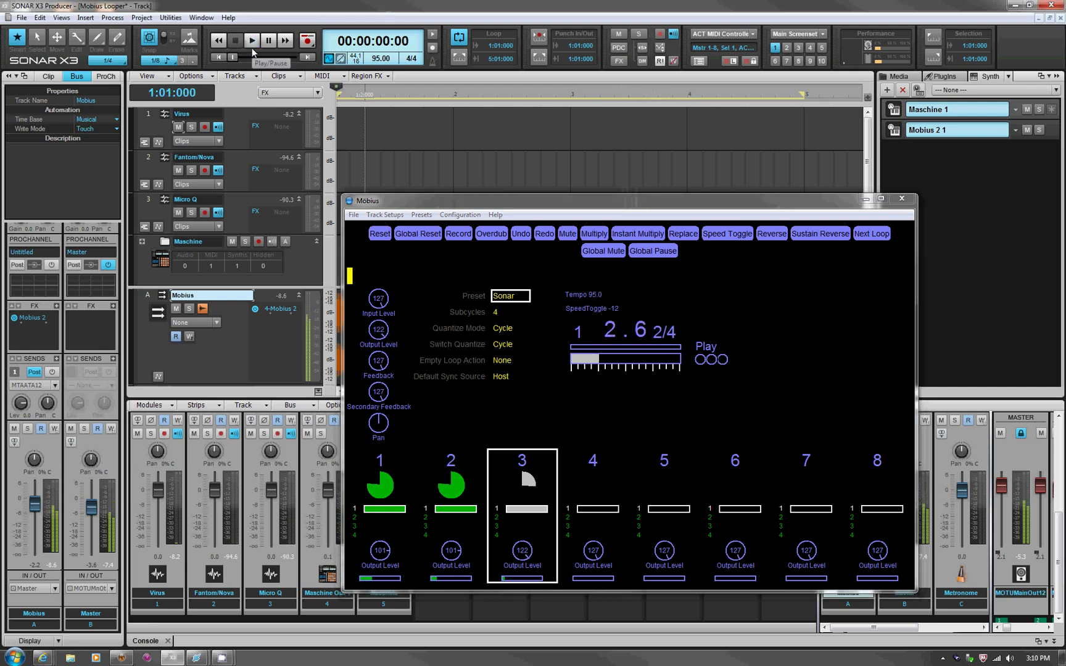
pyautogui.press('g')
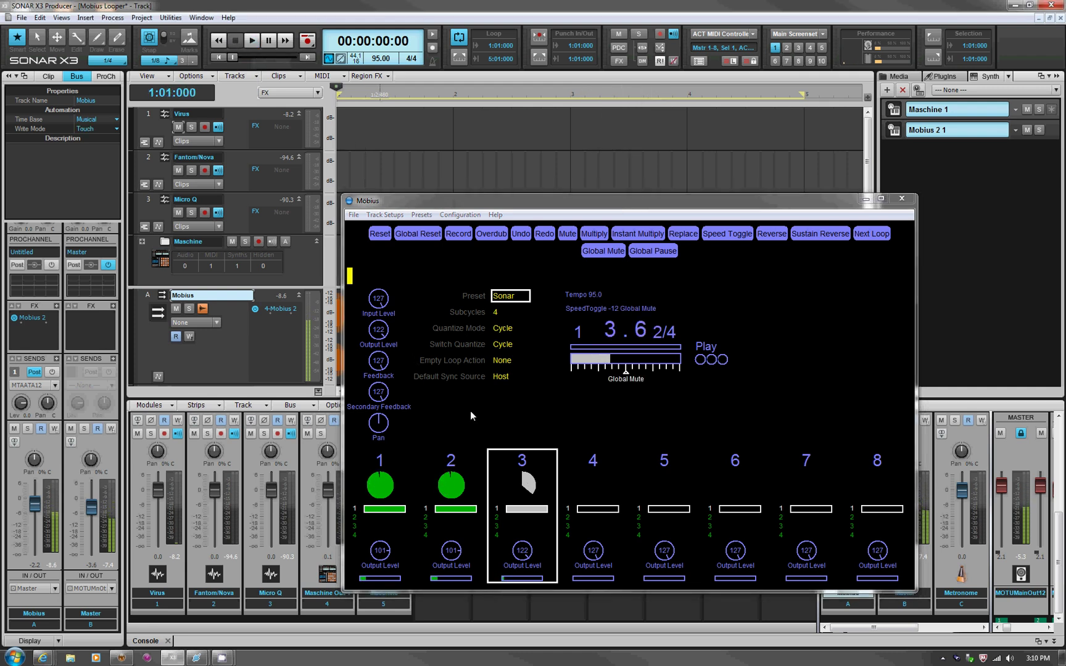